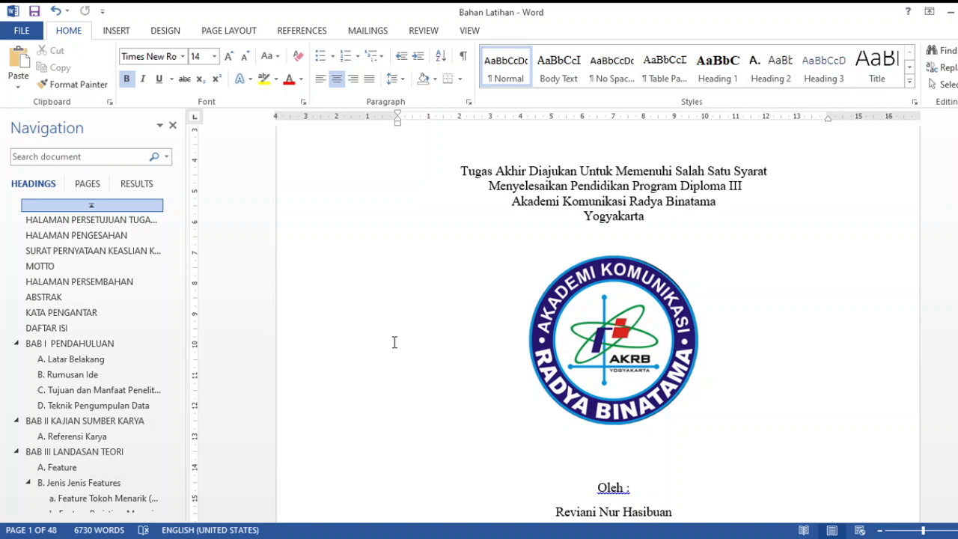
Open the cover page's footer and examine the header and footer section labels on the cover and approval pages
{"action": "scroll", "coordinate": [394, 340], "scroll_direction": "down", "scroll_amount": 6}
{"action": "left_click", "coordinate": [442, 211]}
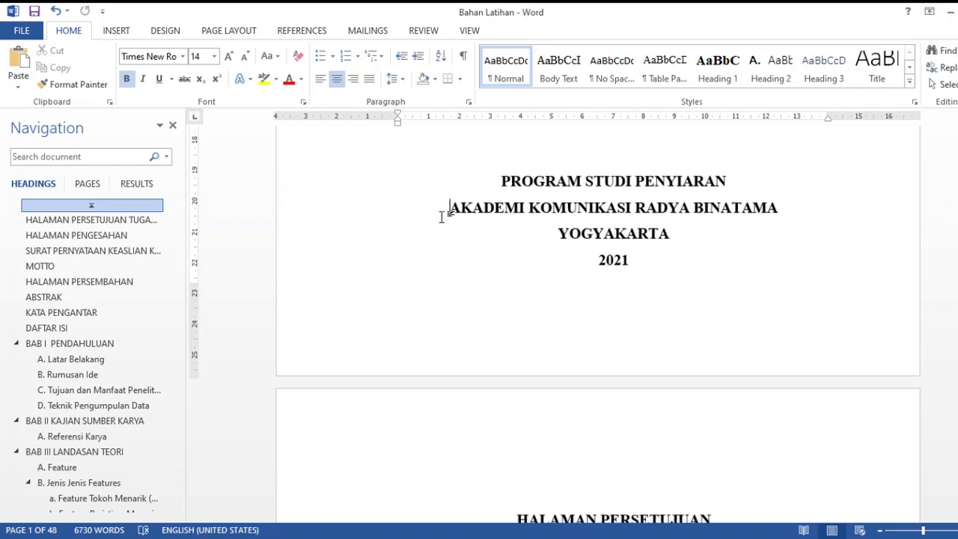
{"action": "scroll", "coordinate": [465, 307], "scroll_direction": "down", "scroll_amount": 2}
{"action": "key", "text": "Down"}
{"action": "key", "text": "Down"}
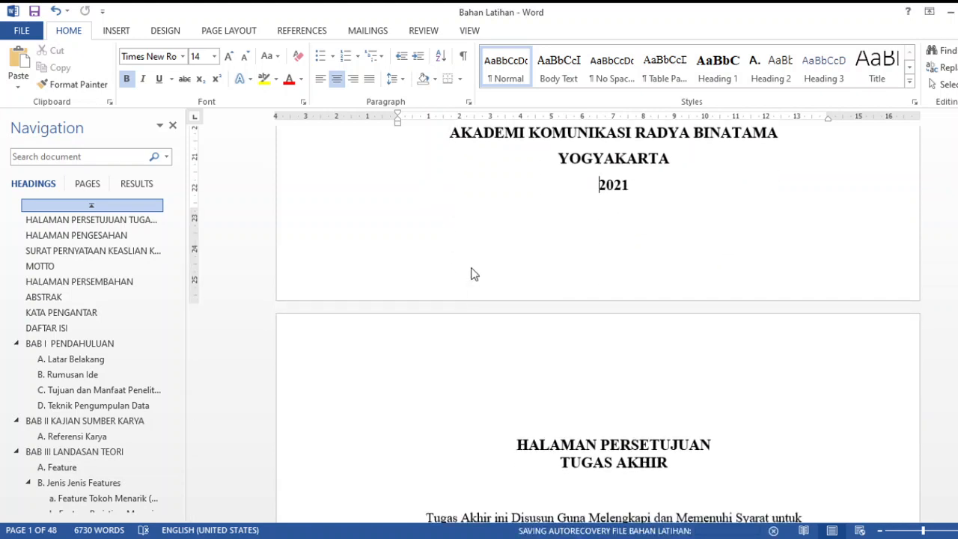
{"action": "double_click", "coordinate": [472, 274]}
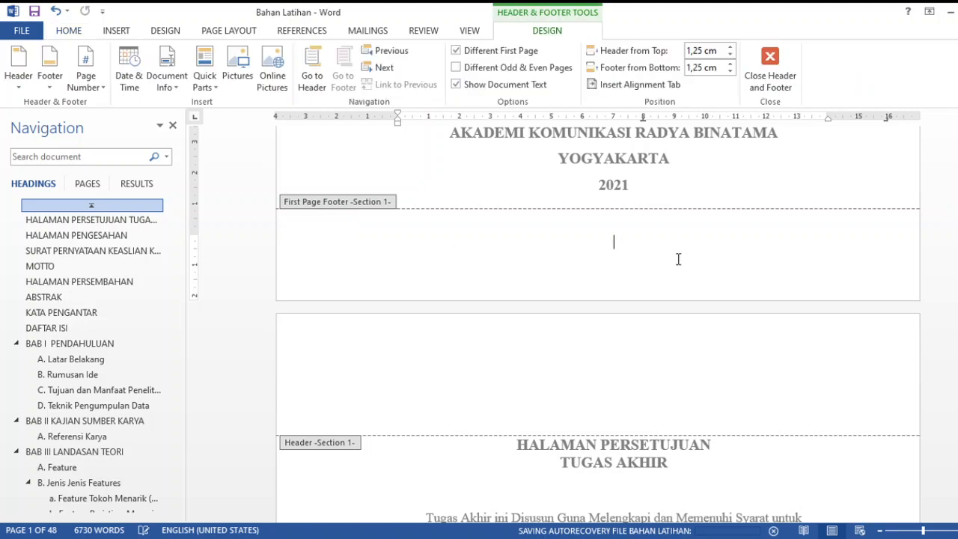
{"action": "scroll", "coordinate": [602, 291], "scroll_direction": "down", "scroll_amount": 5}
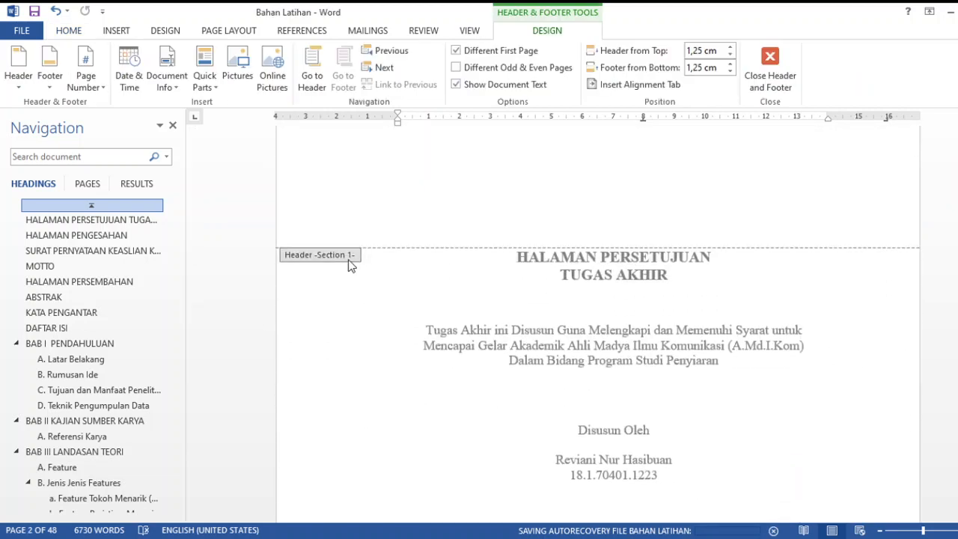
{"action": "scroll", "coordinate": [343, 260], "scroll_direction": "up", "scroll_amount": 4}
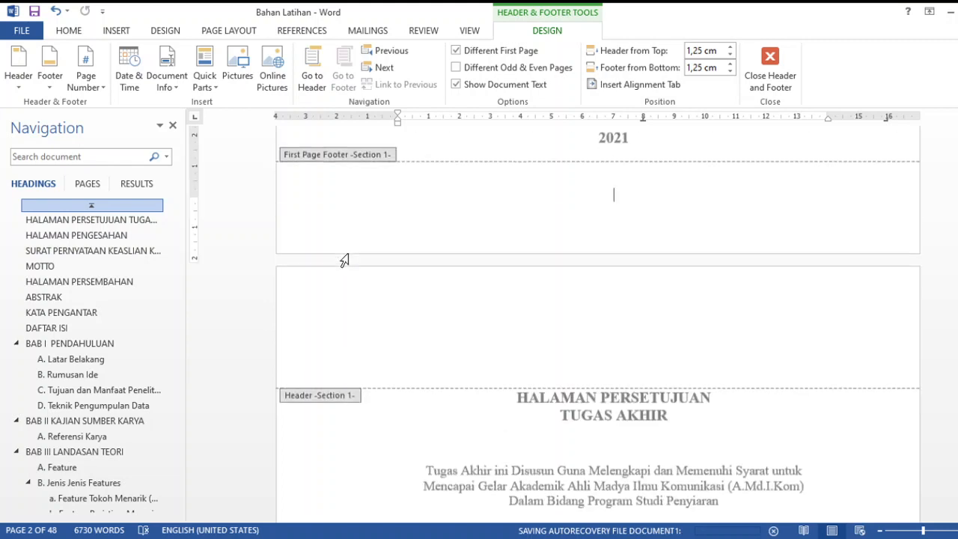
{"action": "scroll", "coordinate": [343, 259], "scroll_direction": "up", "scroll_amount": 1}
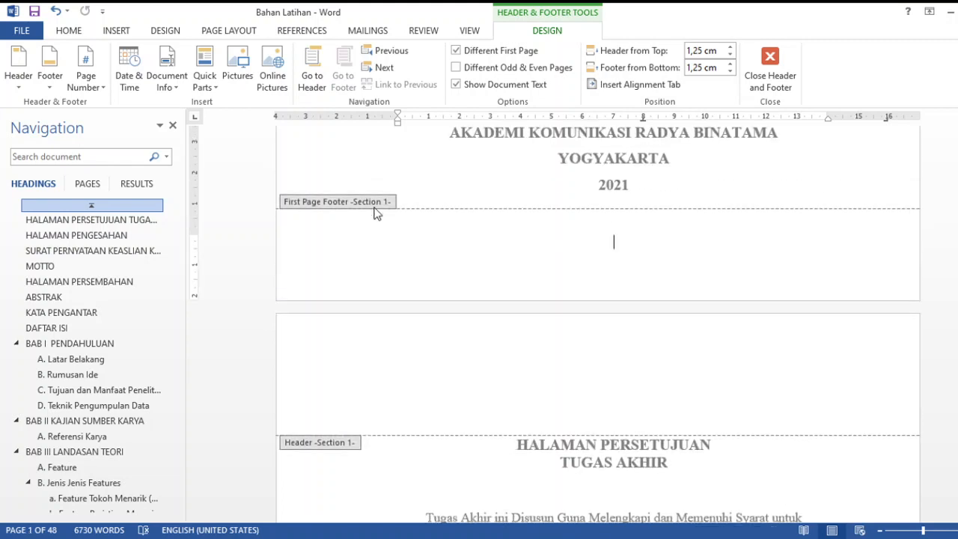
{"action": "scroll", "coordinate": [388, 280], "scroll_direction": "down", "scroll_amount": 20}
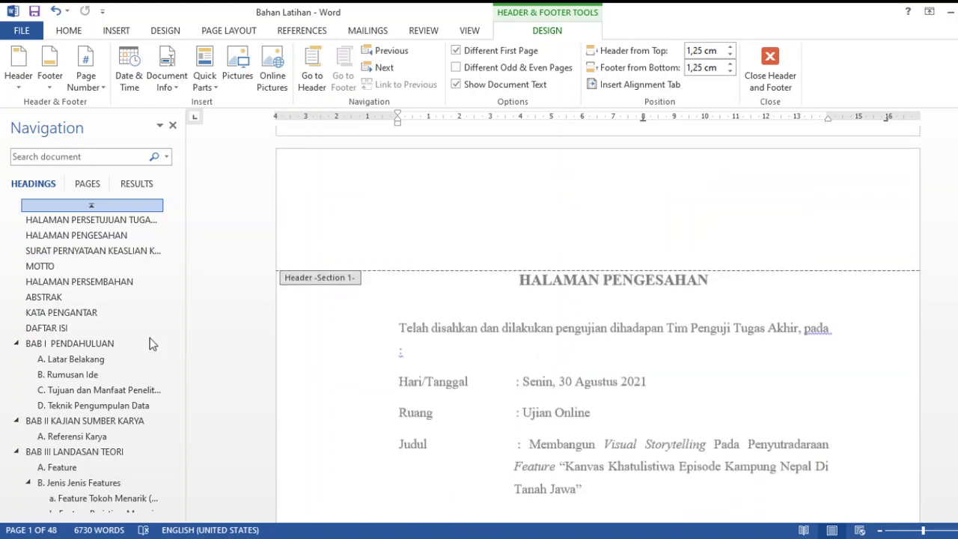
Go to the Konsep Kreatif heading and open that page's footer to check which section it belongs to
{"action": "scroll", "coordinate": [102, 480], "scroll_direction": "down", "scroll_amount": 4}
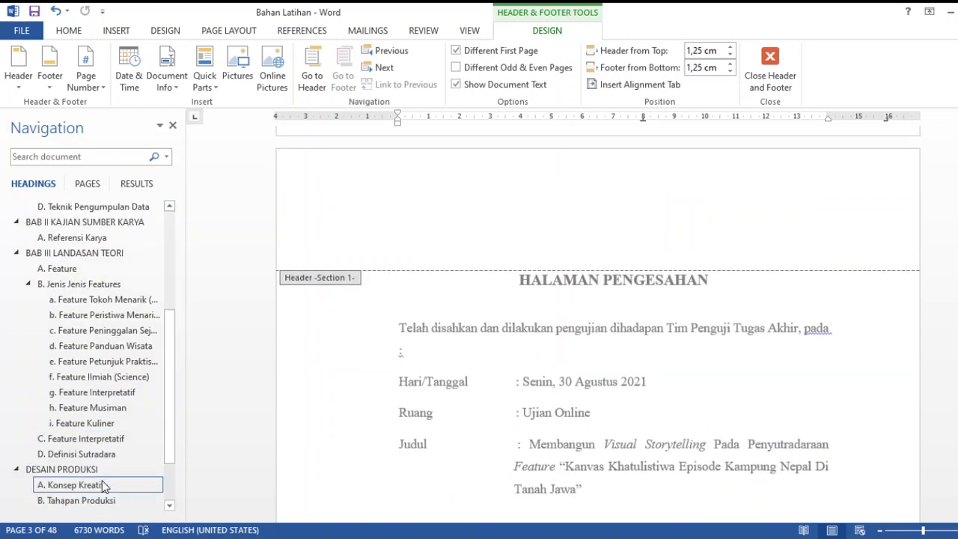
{"action": "left_click", "coordinate": [102, 484]}
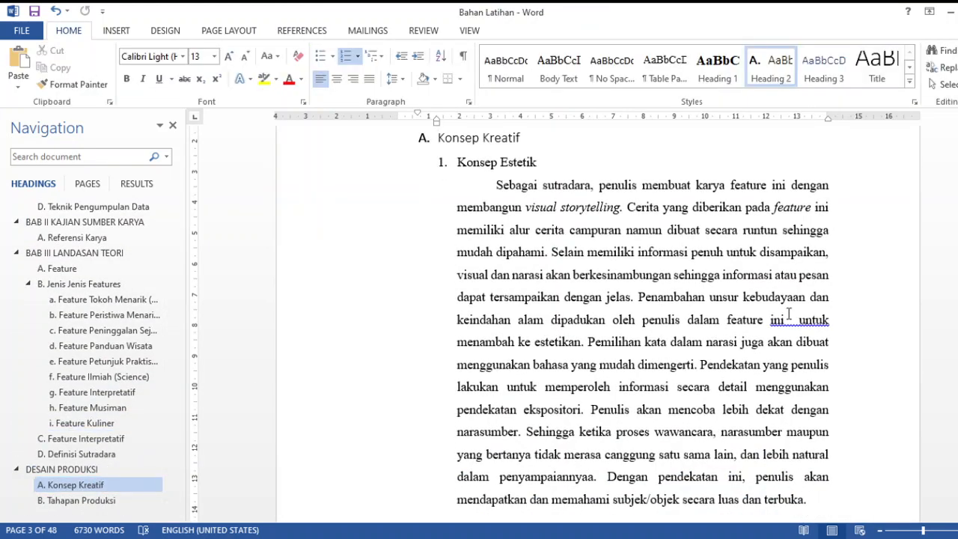
{"action": "scroll", "coordinate": [789, 314], "scroll_direction": "down", "scroll_amount": 5}
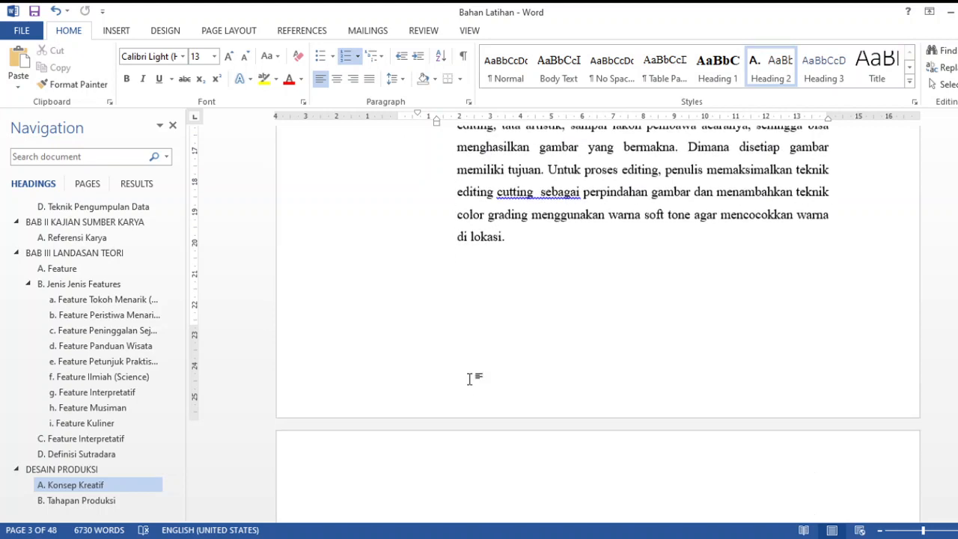
{"action": "double_click", "coordinate": [470, 379]}
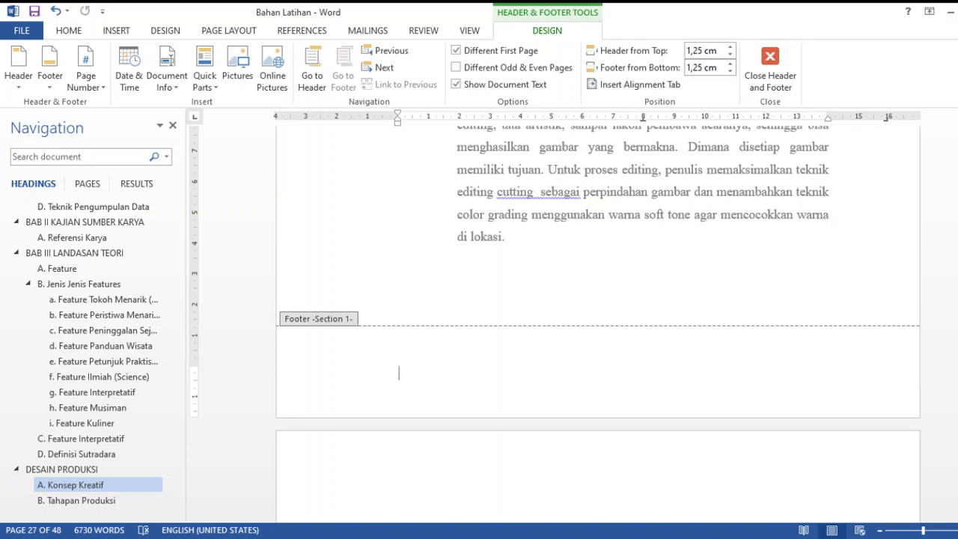
Go to the DAFTAR PUSTAKA heading and open the footer on its page to check its section
{"action": "scroll", "coordinate": [112, 471], "scroll_direction": "down", "scroll_amount": 2}
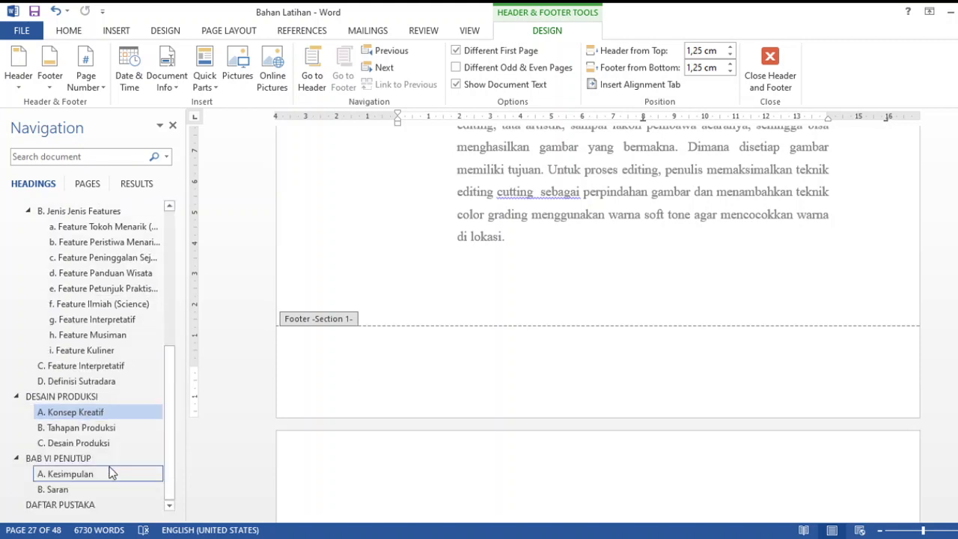
{"action": "left_click", "coordinate": [82, 505]}
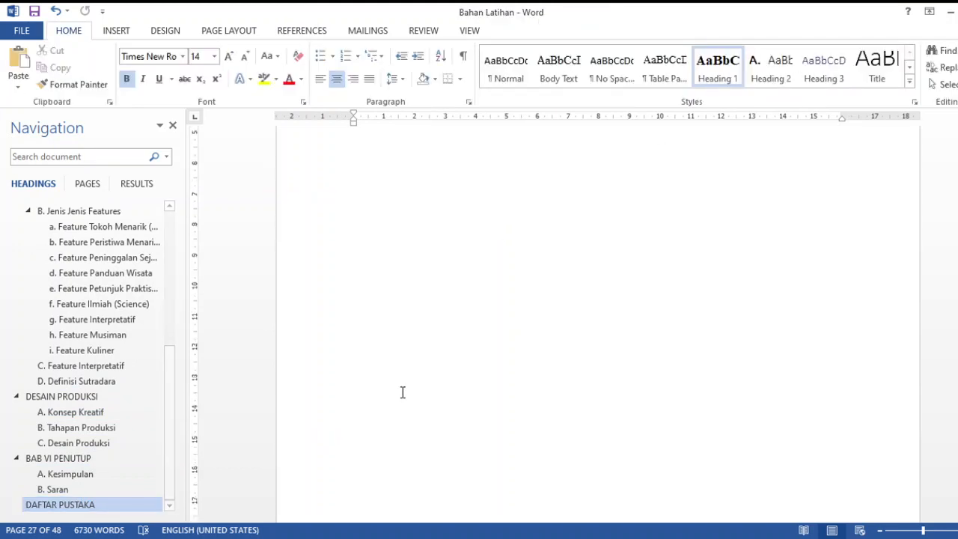
{"action": "scroll", "coordinate": [507, 421], "scroll_direction": "down", "scroll_amount": 5}
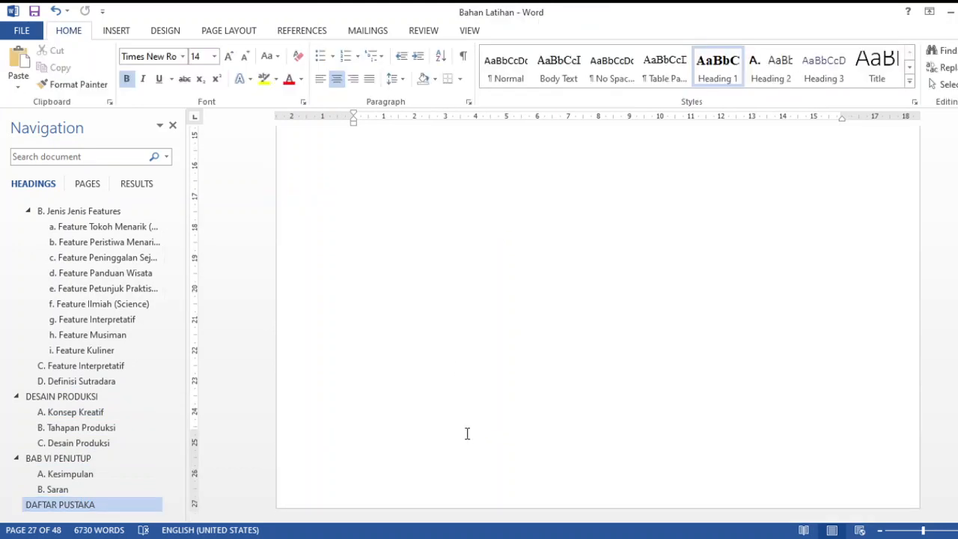
{"action": "double_click", "coordinate": [382, 472]}
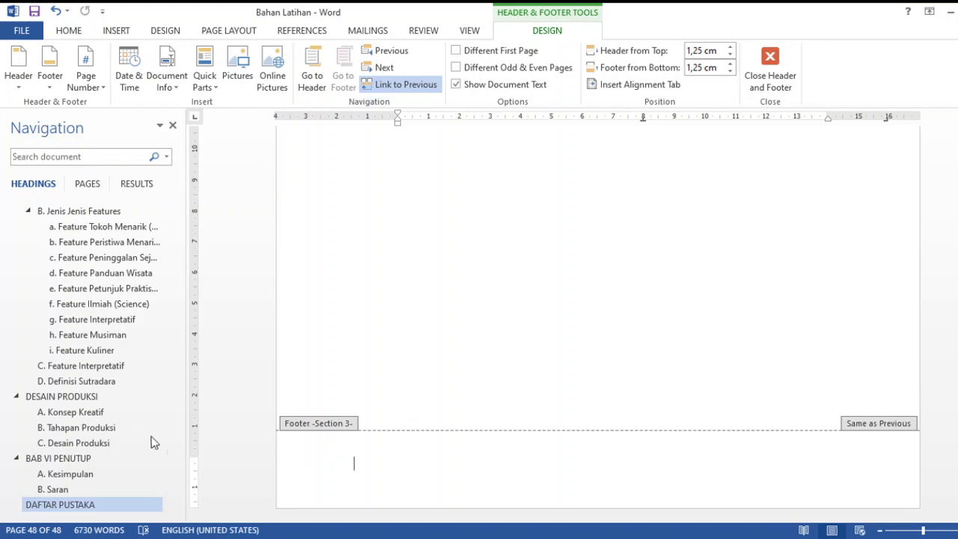
Return to the DESAIN PRODUKSI chapter and open the footer at the end of its first page to compare its section
{"action": "left_click", "coordinate": [129, 397]}
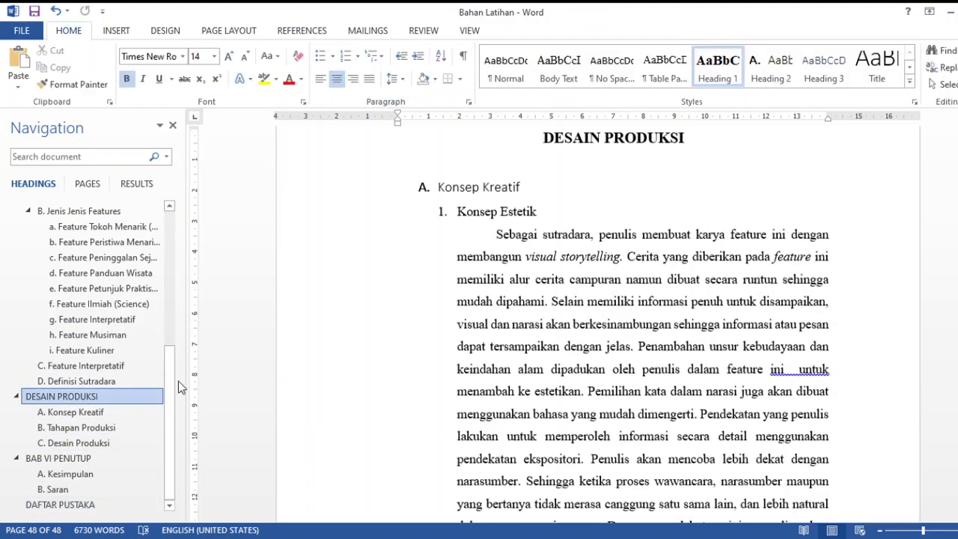
{"action": "scroll", "coordinate": [317, 384], "scroll_direction": "down", "scroll_amount": 10}
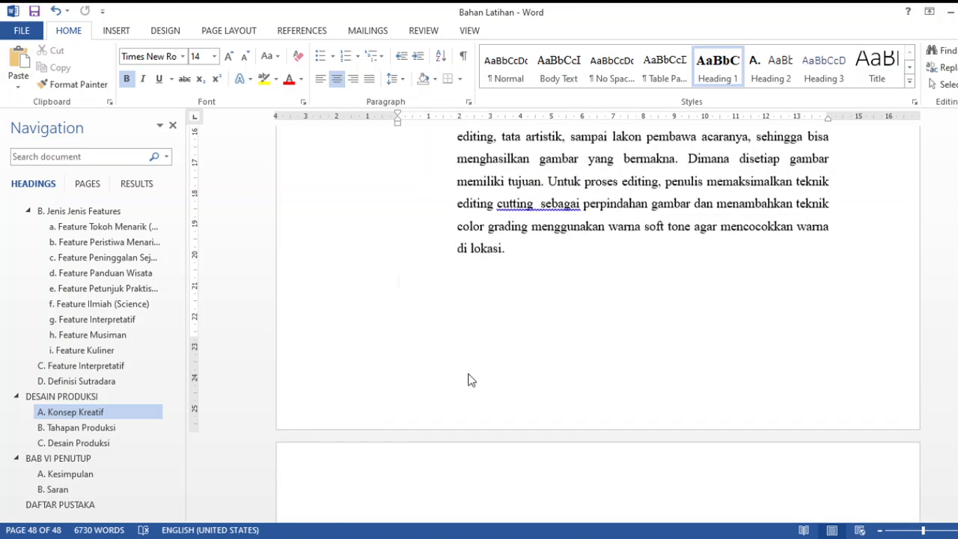
{"action": "double_click", "coordinate": [468, 380]}
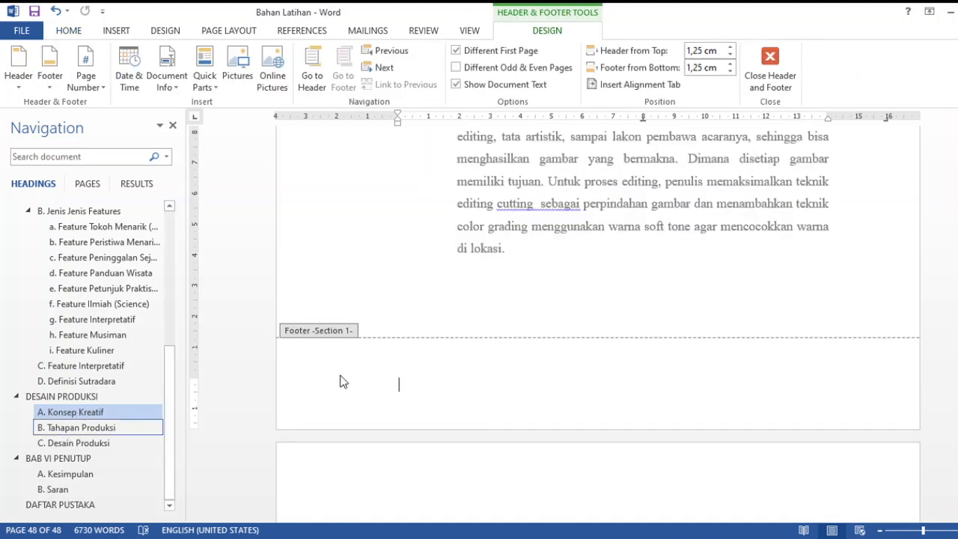
Review the front-matter headings by visiting the HALAMAN PERSETUJUAN page and the DAFTAR ISI page
{"action": "left_click", "coordinate": [80, 398]}
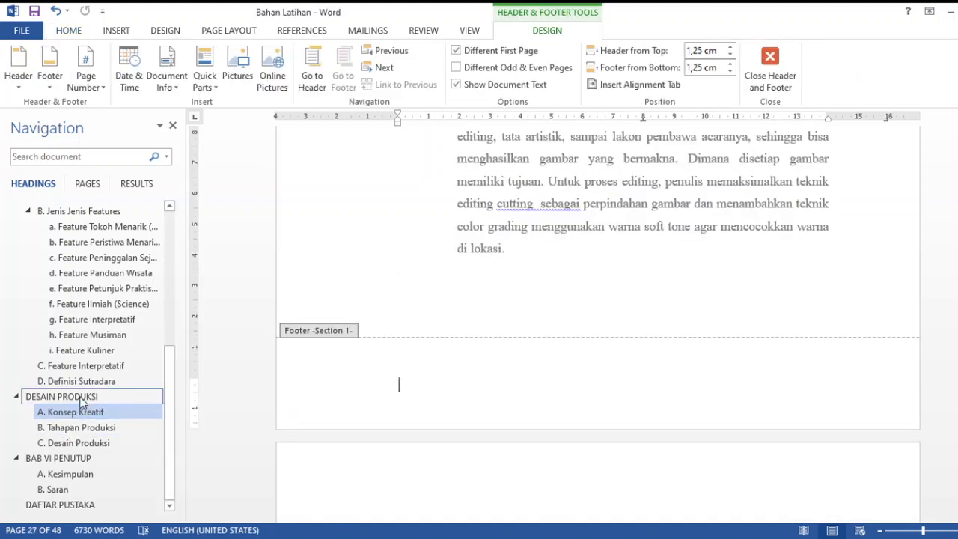
{"action": "scroll", "coordinate": [82, 402], "scroll_direction": "up", "scroll_amount": 6}
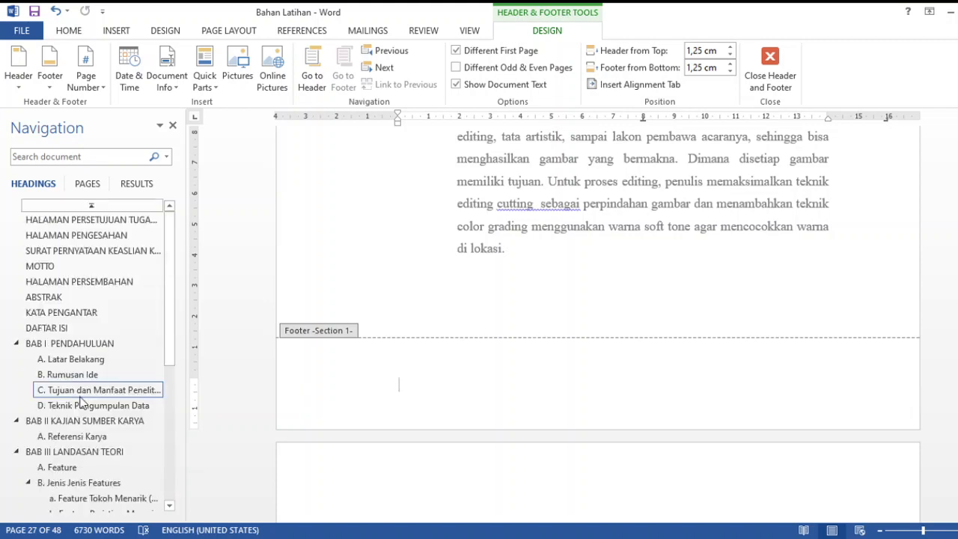
{"action": "left_click", "coordinate": [152, 222]}
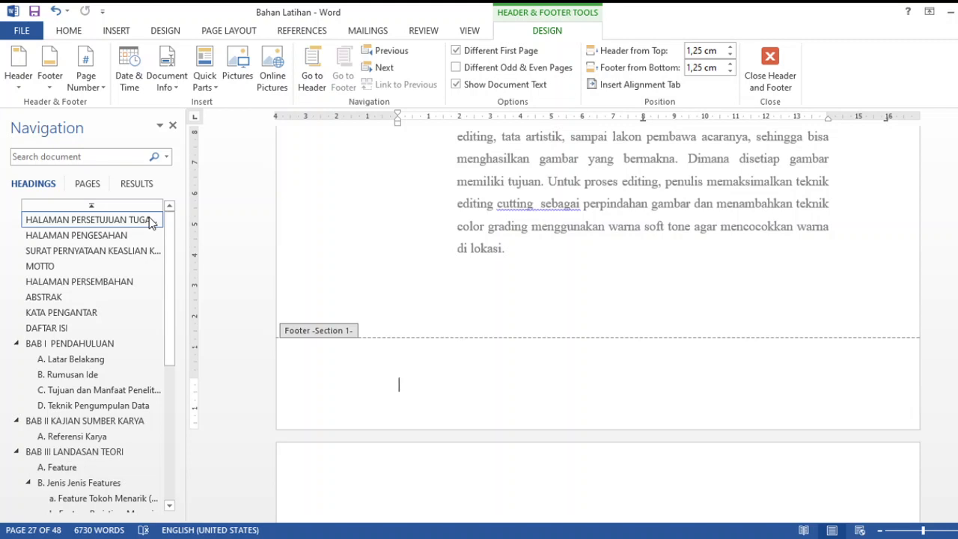
{"action": "left_click", "coordinate": [148, 221]}
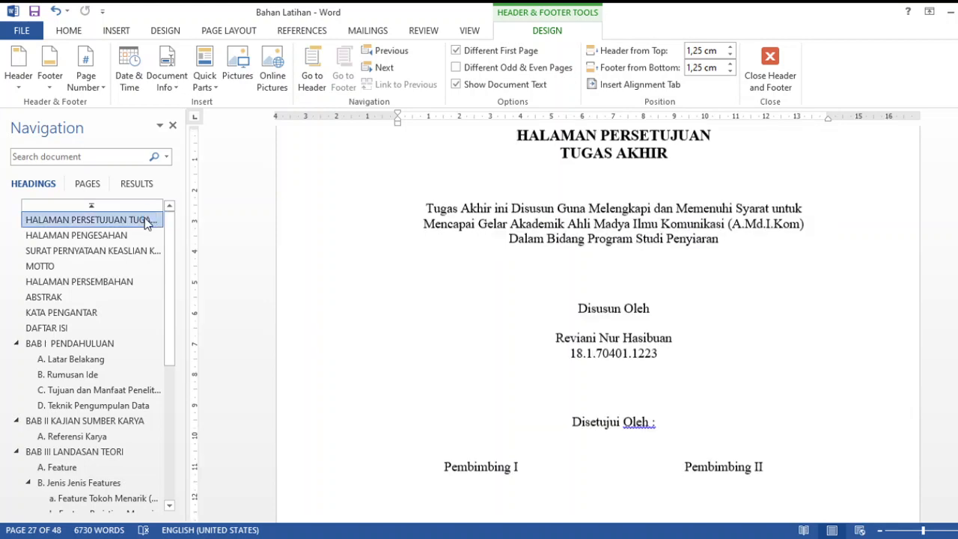
{"action": "left_click", "coordinate": [75, 328]}
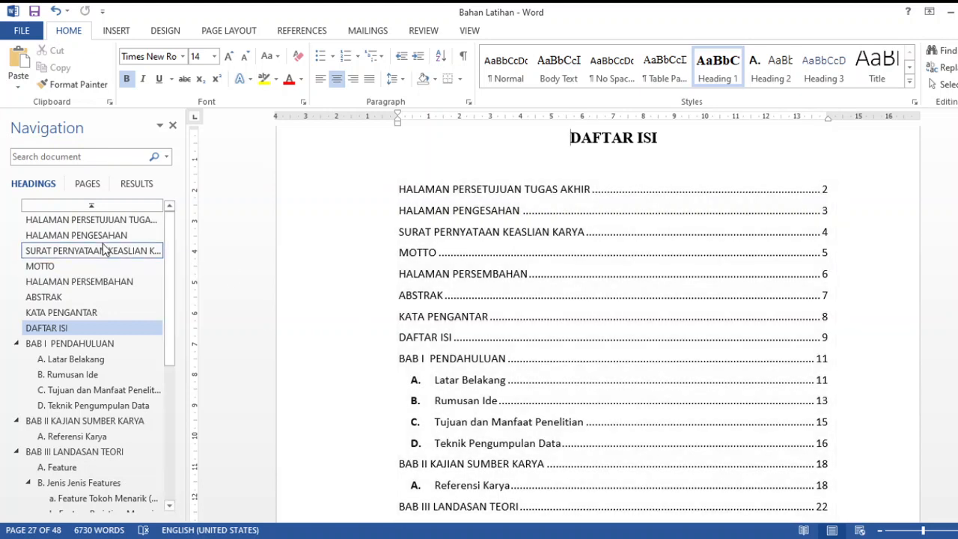
Return to the HALAMAN PERSETUJUAN page and examine its lower margin where a page number would go
{"action": "left_click", "coordinate": [118, 220]}
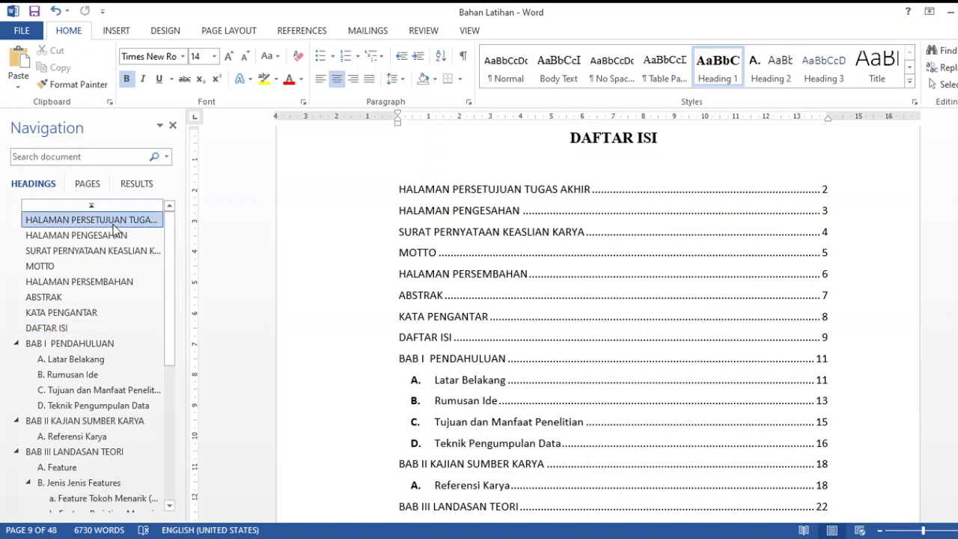
{"action": "scroll", "coordinate": [603, 341], "scroll_direction": "down", "scroll_amount": 10}
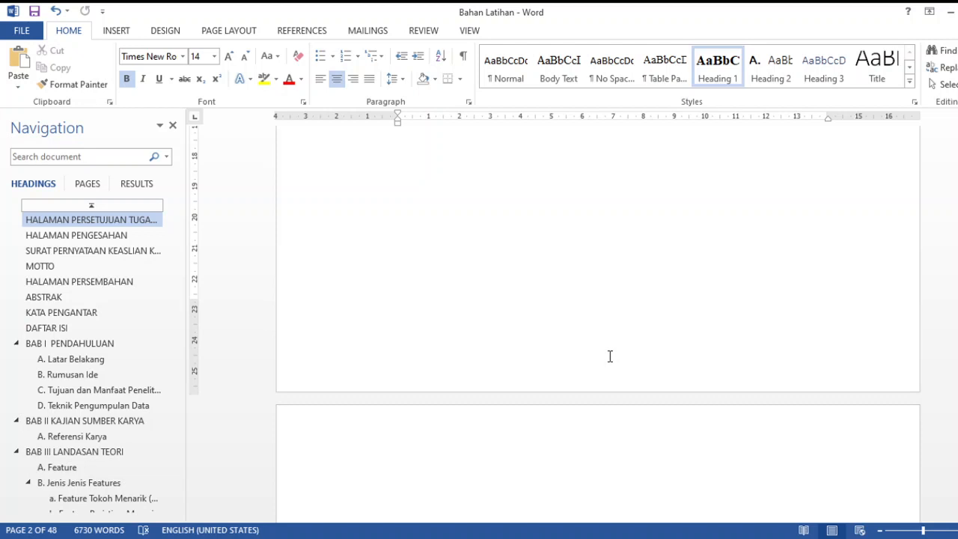
{"action": "left_click", "coordinate": [610, 356]}
{"action": "scroll", "coordinate": [610, 356], "scroll_direction": "down", "scroll_amount": 3}
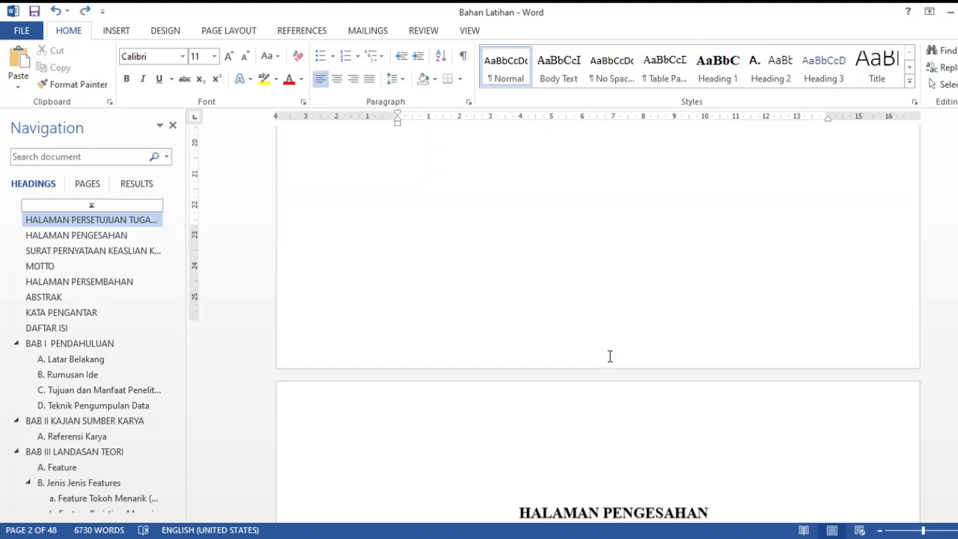
{"action": "scroll", "coordinate": [607, 367], "scroll_direction": "down", "scroll_amount": 1}
{"action": "scroll", "coordinate": [602, 373], "scroll_direction": "up", "scroll_amount": 10}
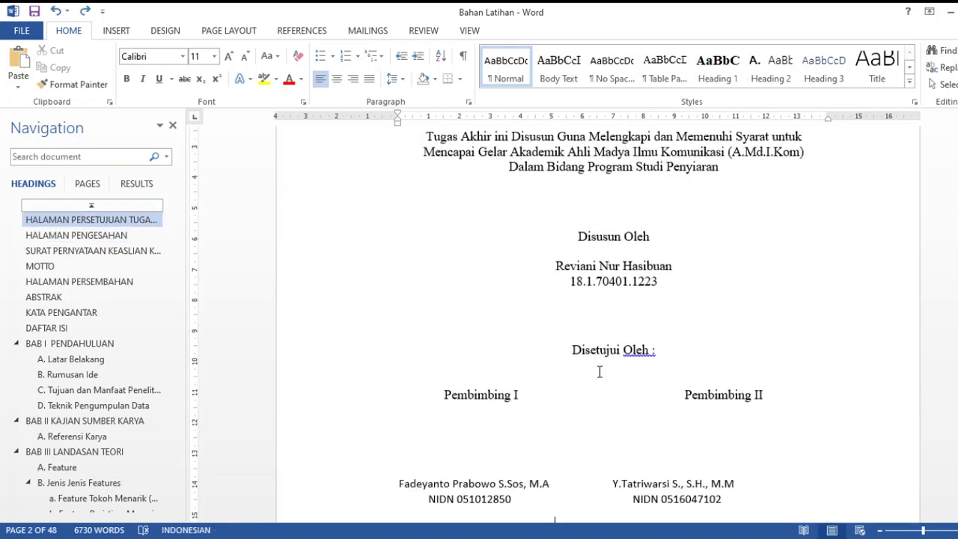
Add a centred lowercase Roman page number to the cover page's first-page footer, close footer editing and check the following page
{"action": "scroll", "coordinate": [600, 373], "scroll_direction": "up", "scroll_amount": 10}
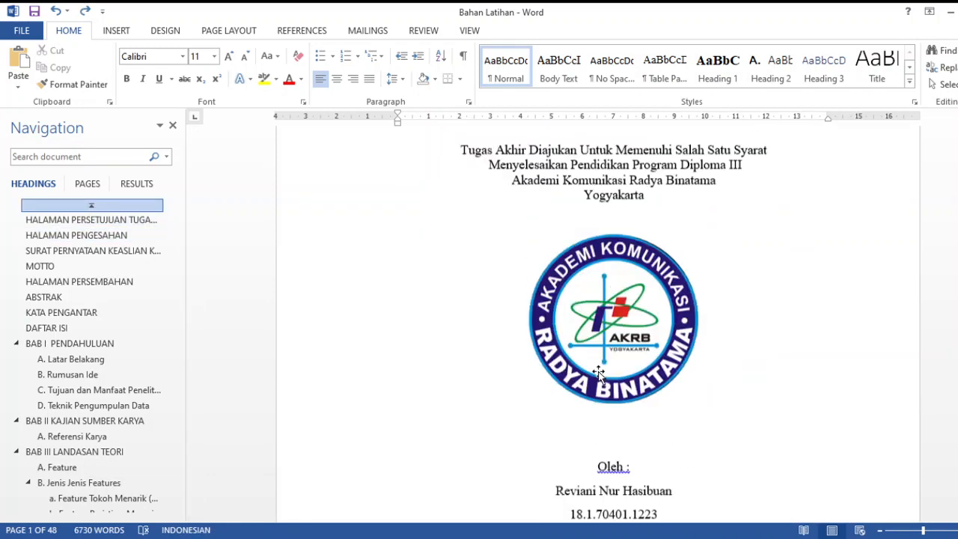
{"action": "scroll", "coordinate": [600, 372], "scroll_direction": "down", "scroll_amount": 7}
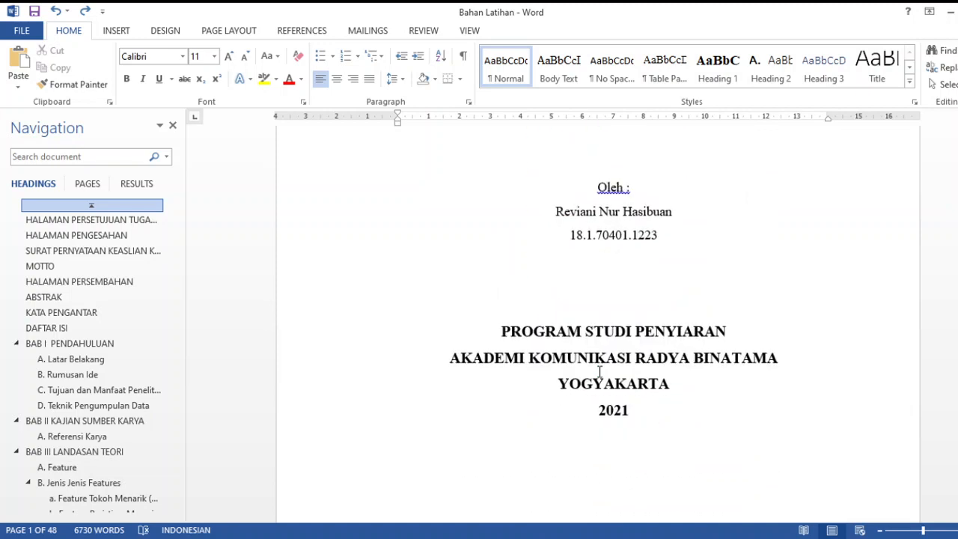
{"action": "scroll", "coordinate": [599, 372], "scroll_direction": "down", "scroll_amount": 3}
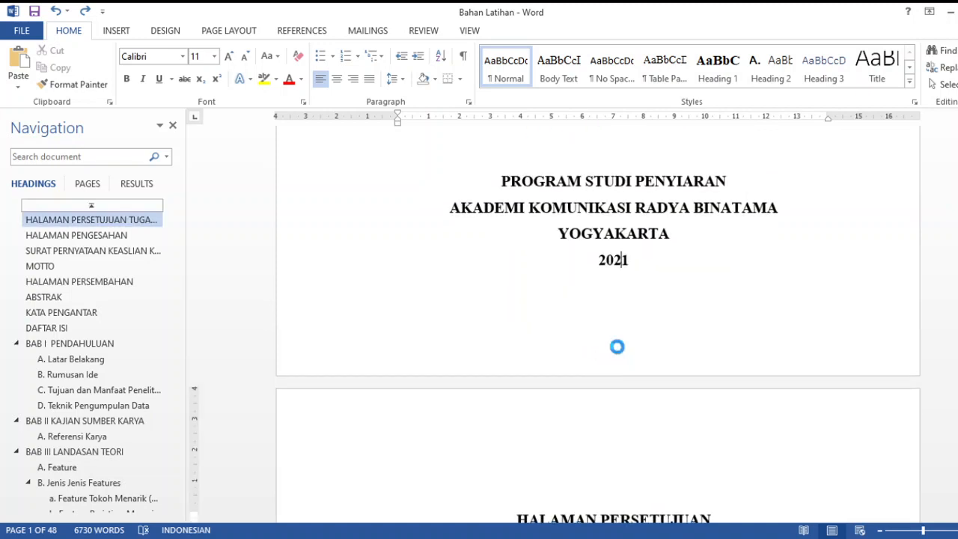
{"action": "double_click", "coordinate": [620, 348]}
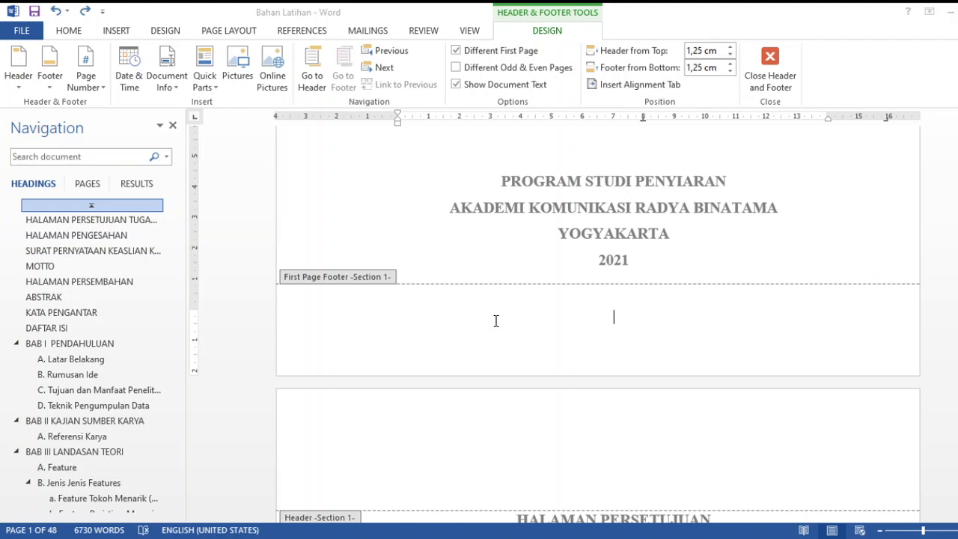
{"action": "scroll", "coordinate": [502, 354], "scroll_direction": "up", "scroll_amount": 3}
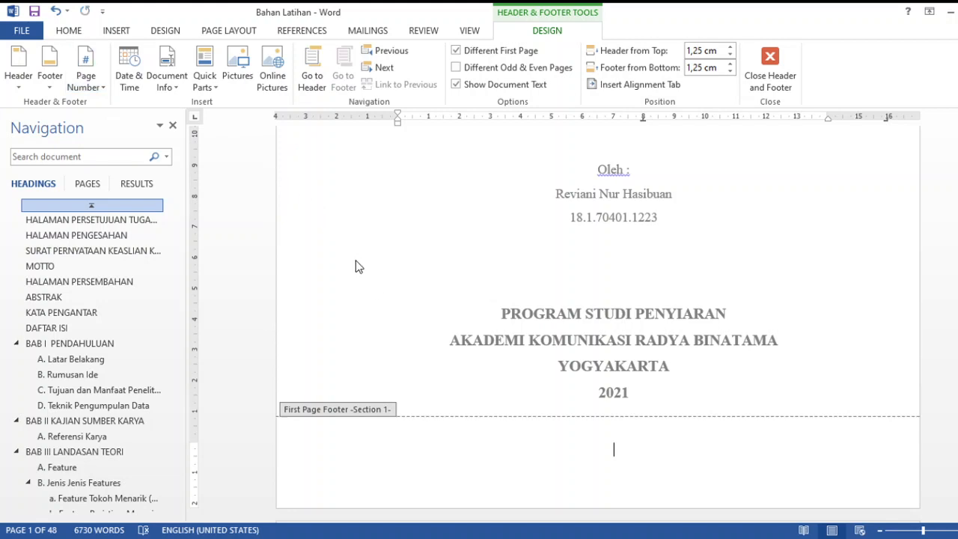
{"action": "scroll", "coordinate": [479, 319], "scroll_direction": "down", "scroll_amount": 1}
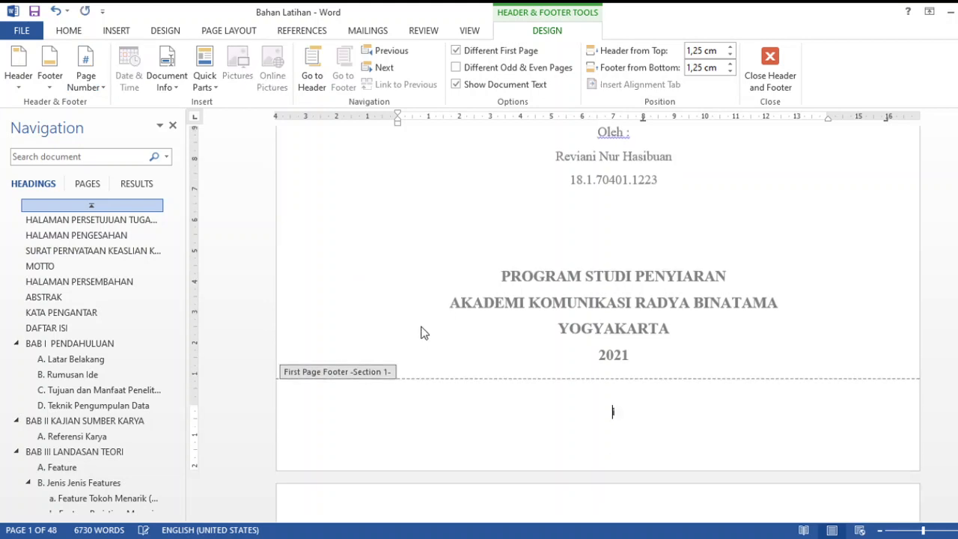
{"action": "double_click", "coordinate": [417, 315]}
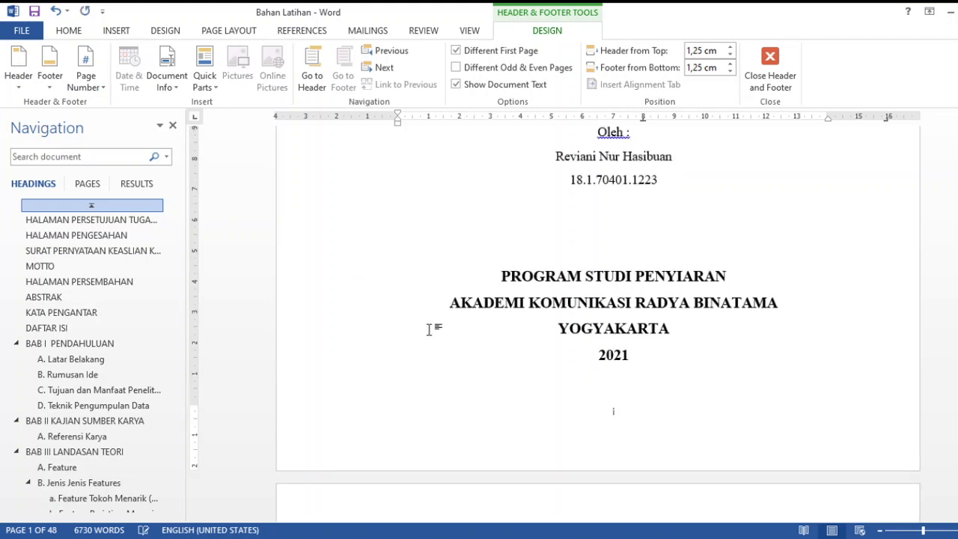
{"action": "scroll", "coordinate": [457, 354], "scroll_direction": "down", "scroll_amount": 6}
{"action": "scroll", "coordinate": [552, 359], "scroll_direction": "down", "scroll_amount": 8}
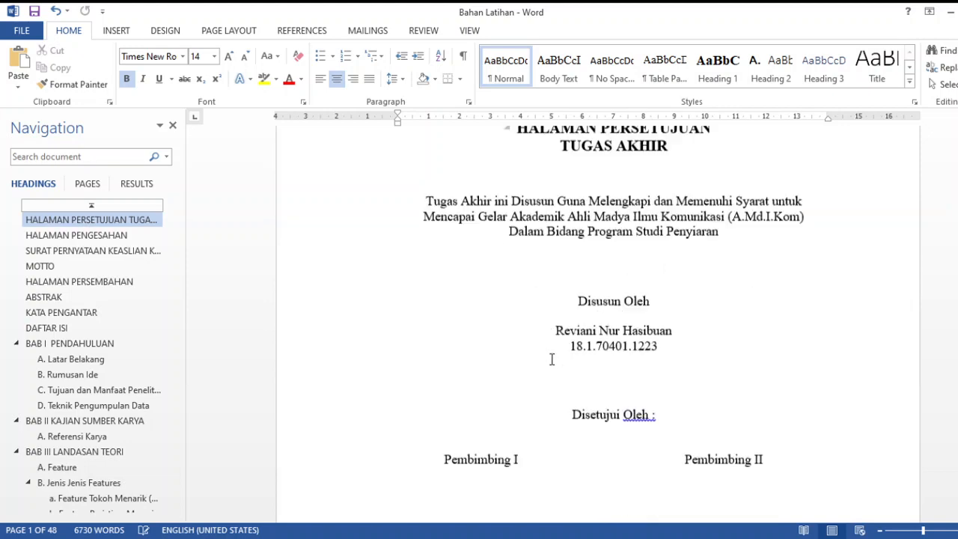
Examine the lower margins of the front-matter pages from HALAMAN PERSETUJUAN onward for page numbers, and compare them with the cover page
{"action": "scroll", "coordinate": [552, 360], "scroll_direction": "down", "scroll_amount": 7}
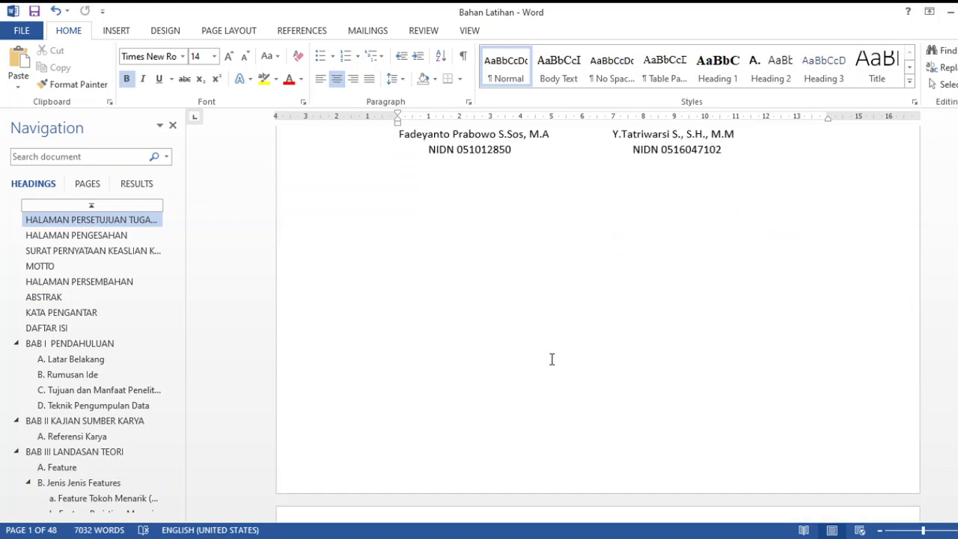
{"action": "scroll", "coordinate": [552, 359], "scroll_direction": "up", "scroll_amount": 18}
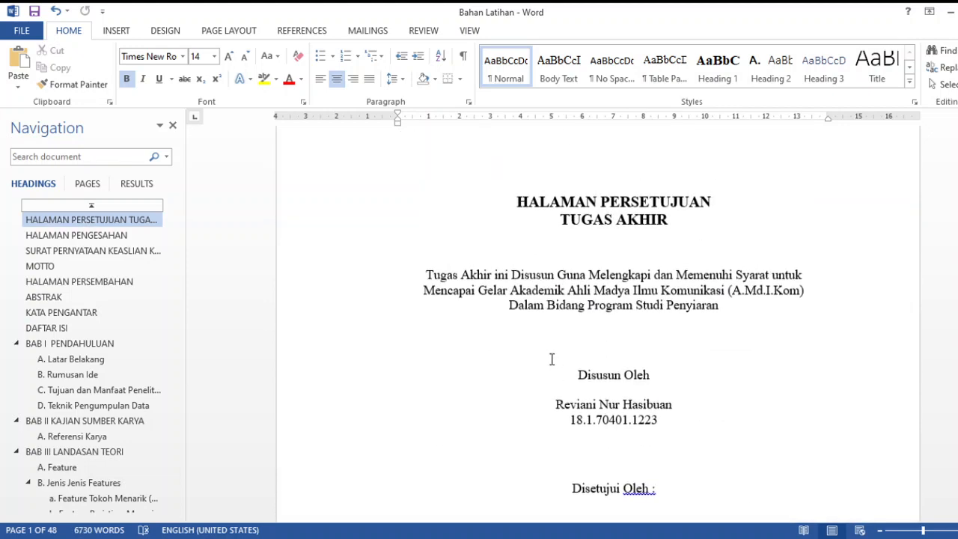
{"action": "scroll", "coordinate": [573, 276], "scroll_direction": "down", "scroll_amount": 20}
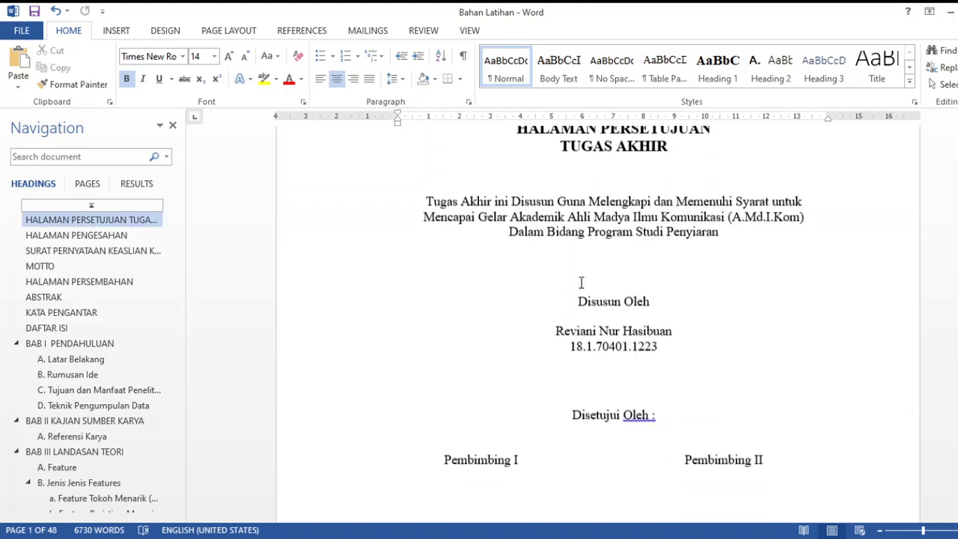
{"action": "scroll", "coordinate": [581, 283], "scroll_direction": "down", "scroll_amount": 20}
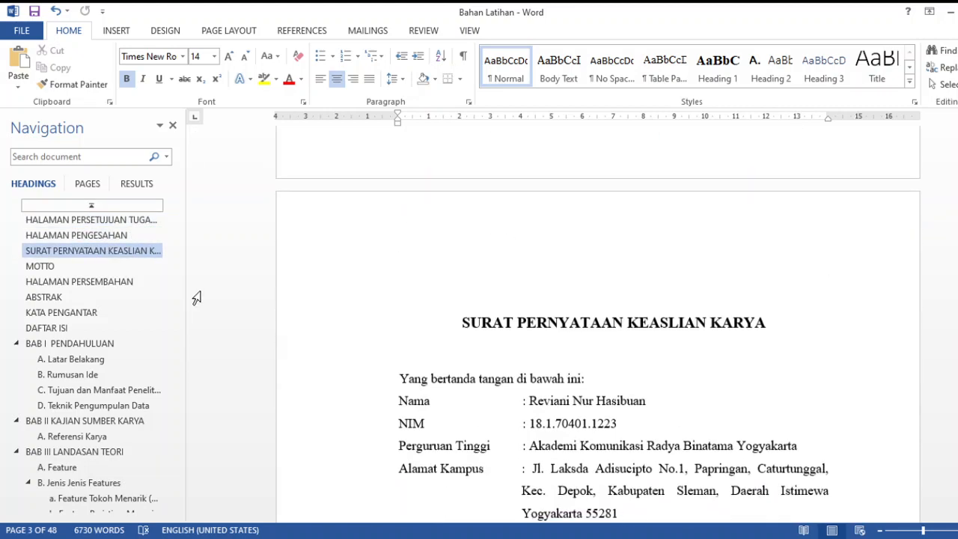
{"action": "left_click", "coordinate": [94, 222]}
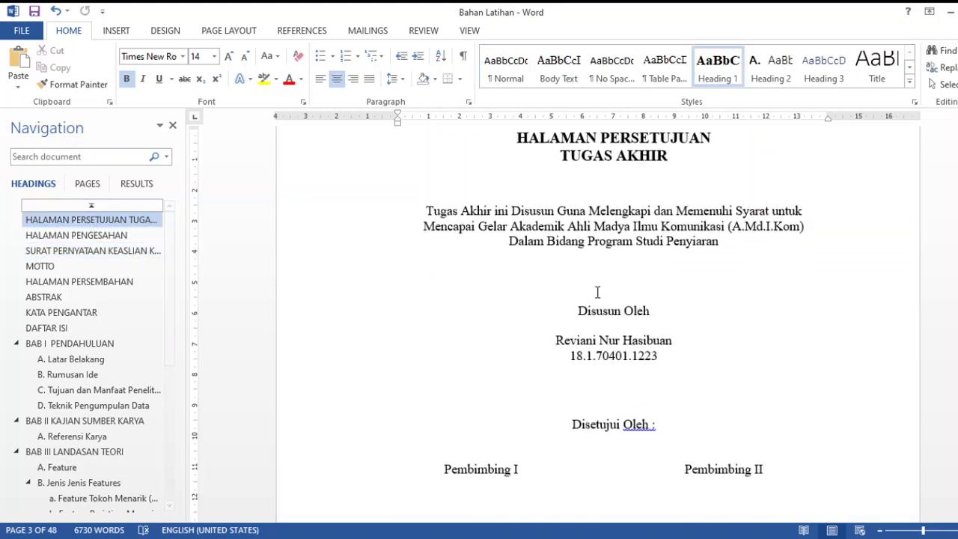
{"action": "scroll", "coordinate": [612, 306], "scroll_direction": "down", "scroll_amount": 10}
{"action": "scroll", "coordinate": [613, 307], "scroll_direction": "up", "scroll_amount": 15}
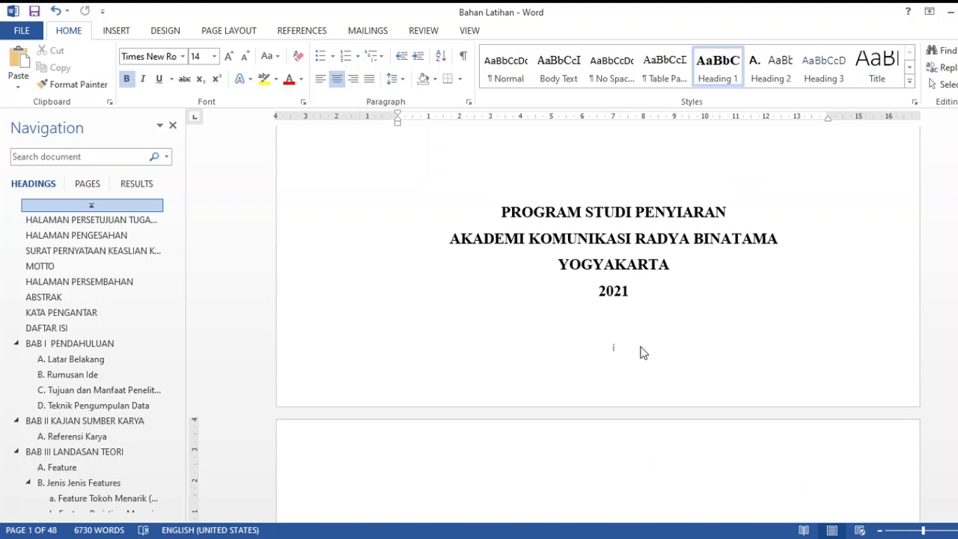
Turn off the different first page option in the cover page's Section 1 footer and check the footers of the following pages
{"action": "left_click", "coordinate": [641, 353]}
{"action": "double_click", "coordinate": [629, 347]}
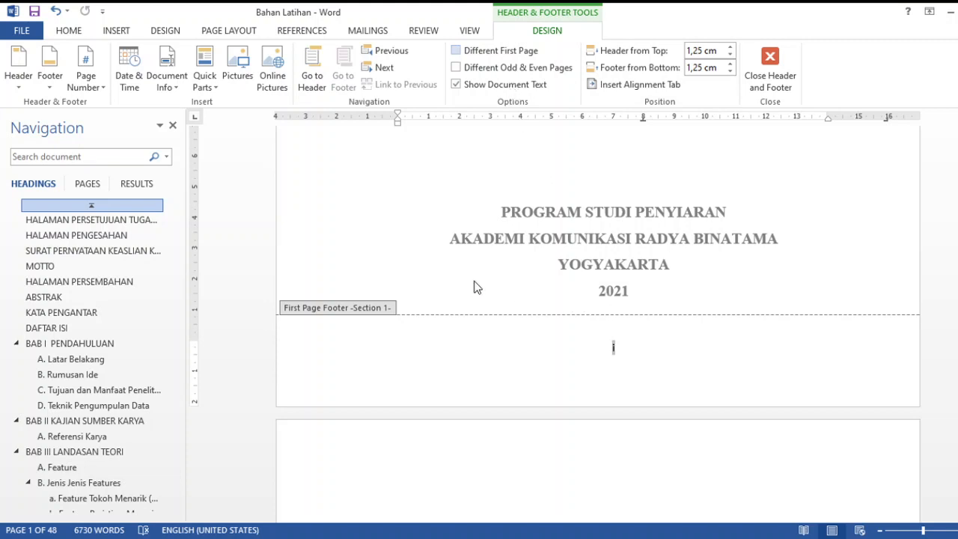
{"action": "scroll", "coordinate": [473, 280], "scroll_direction": "down", "scroll_amount": 3}
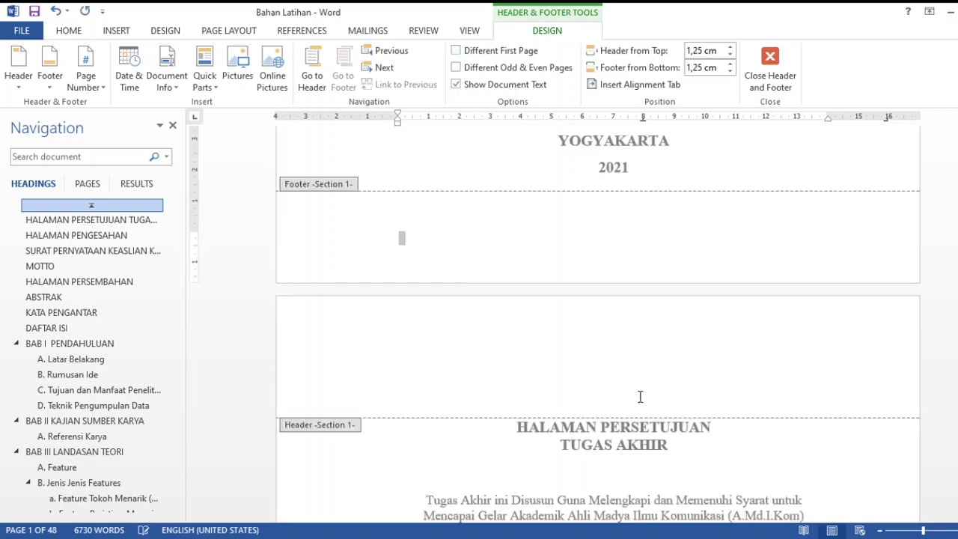
{"action": "scroll", "coordinate": [644, 393], "scroll_direction": "down", "scroll_amount": 20}
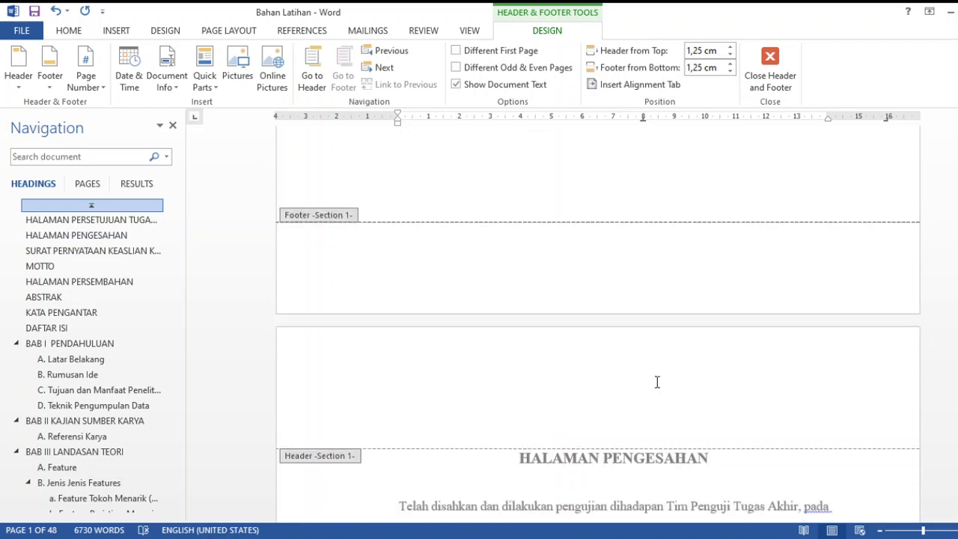
{"action": "scroll", "coordinate": [657, 382], "scroll_direction": "up", "scroll_amount": 20}
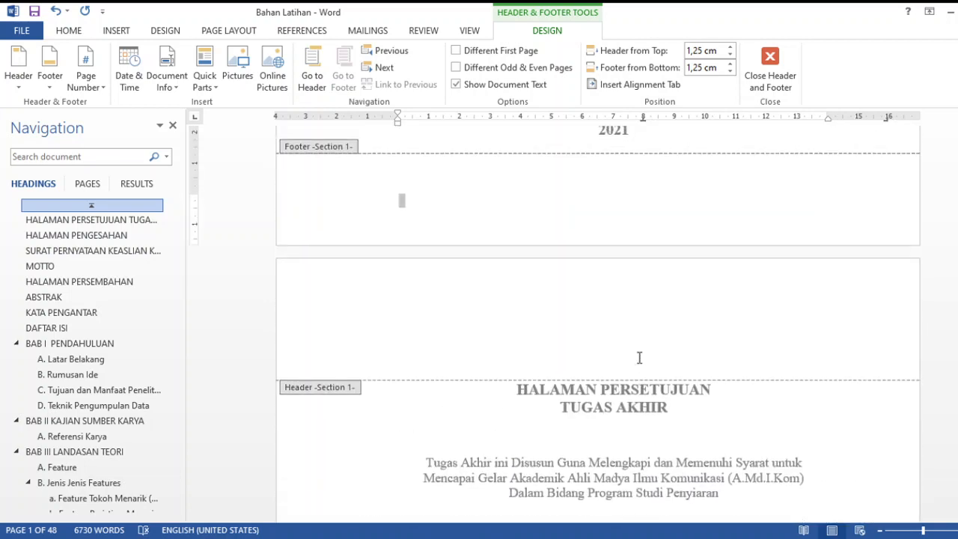
{"action": "scroll", "coordinate": [639, 358], "scroll_direction": "up", "scroll_amount": 4}
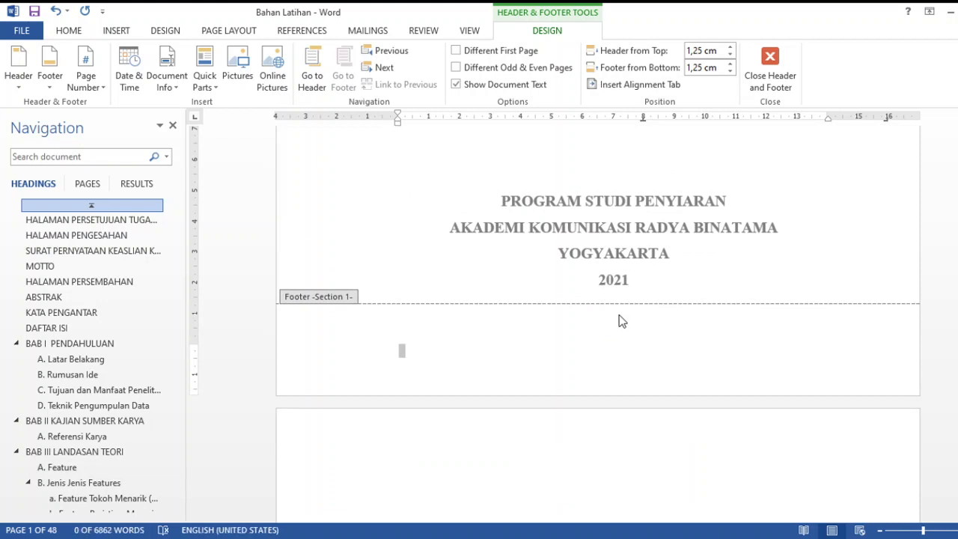
Insert a centred page number in the cover page's regular Section 1 footer and check the numbering through the HALAMAN PENGESAHAN page
{"action": "double_click", "coordinate": [619, 316]}
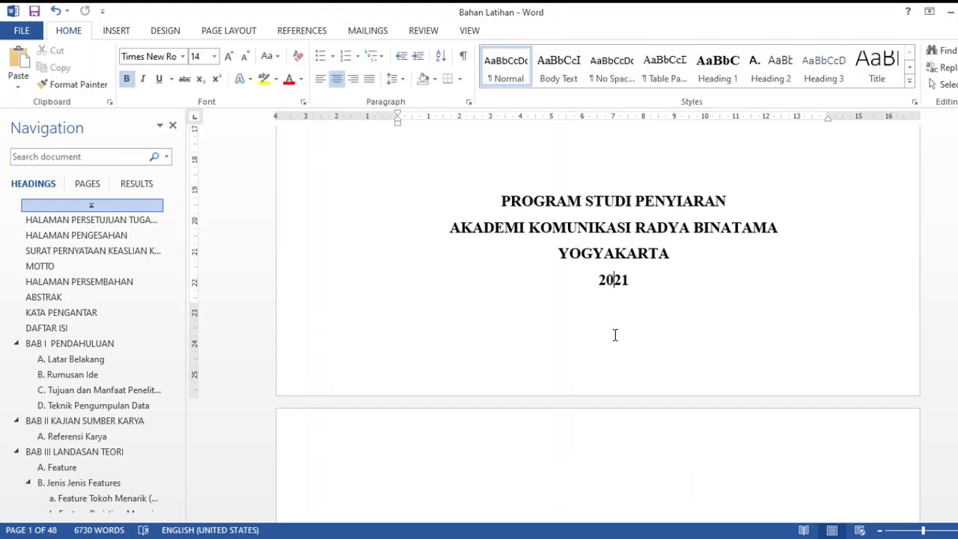
{"action": "double_click", "coordinate": [615, 335]}
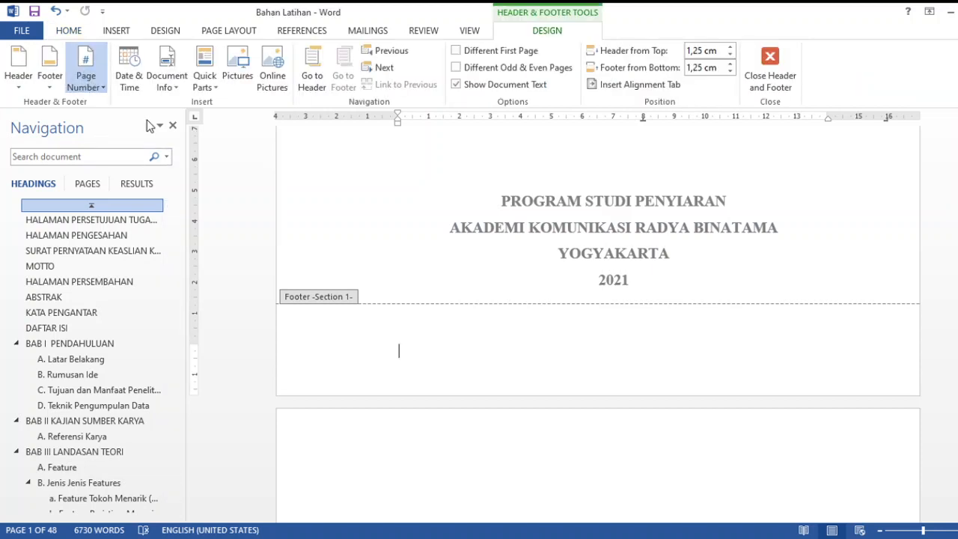
{"action": "left_click", "coordinate": [345, 259]}
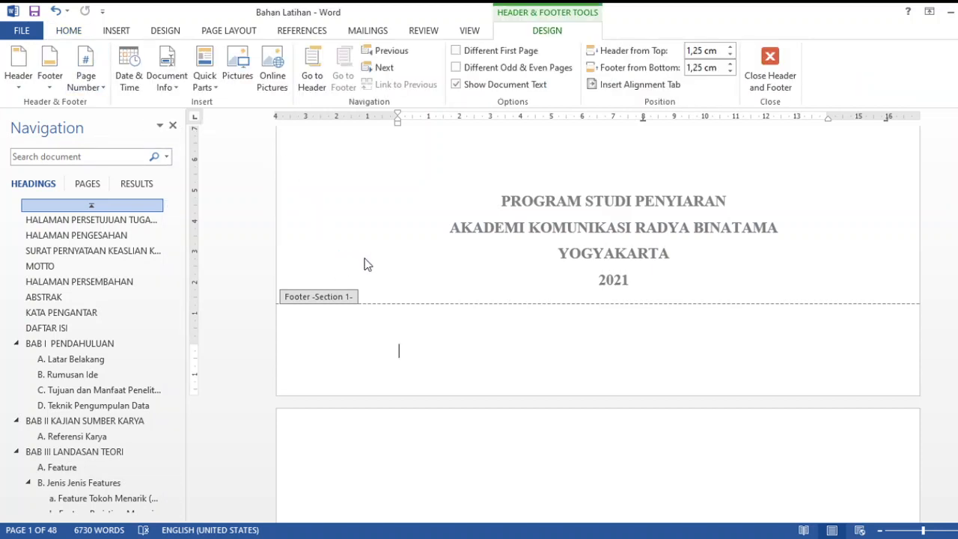
{"action": "scroll", "coordinate": [654, 319], "scroll_direction": "down", "scroll_amount": 4}
{"action": "scroll", "coordinate": [656, 322], "scroll_direction": "down", "scroll_amount": 10}
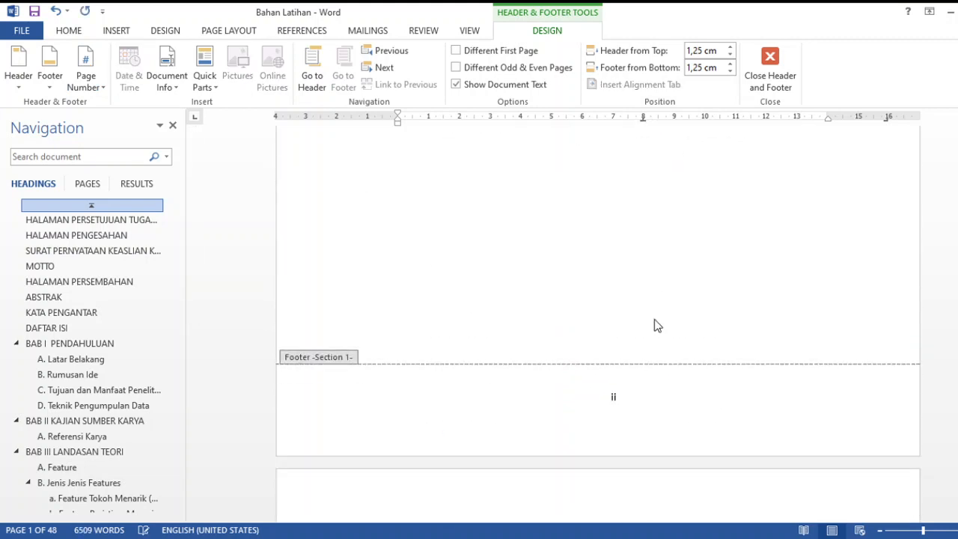
{"action": "scroll", "coordinate": [654, 326], "scroll_direction": "down", "scroll_amount": 1}
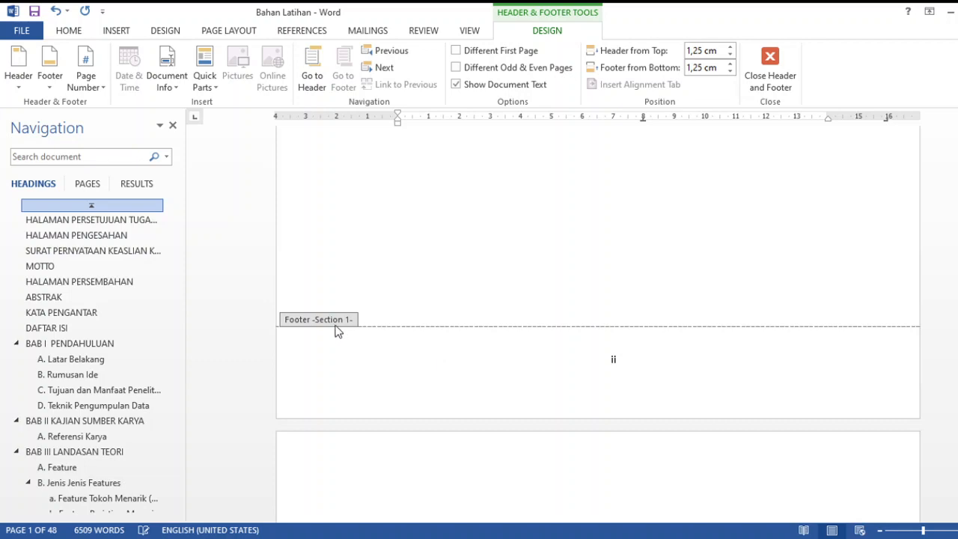
{"action": "scroll", "coordinate": [607, 370], "scroll_direction": "down", "scroll_amount": 7}
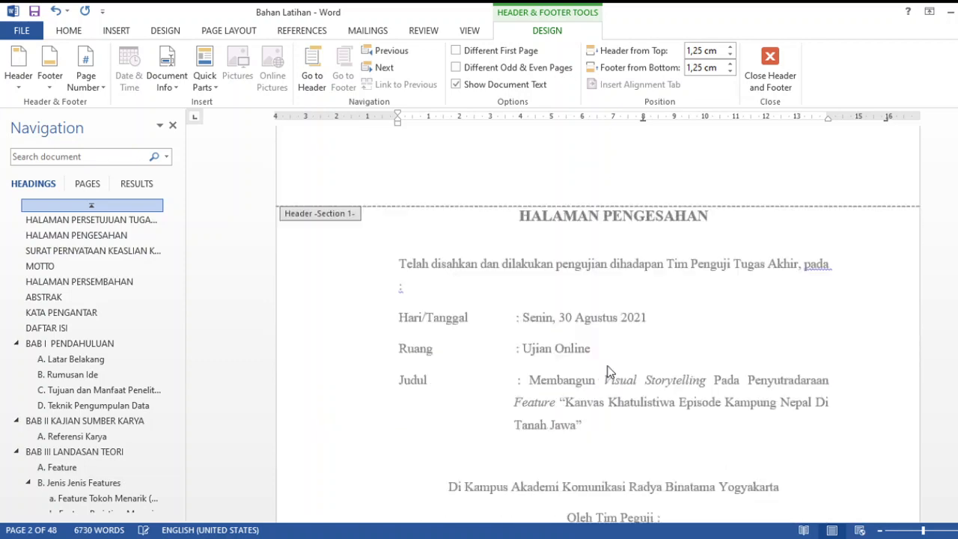
{"action": "scroll", "coordinate": [607, 370], "scroll_direction": "down", "scroll_amount": 8}
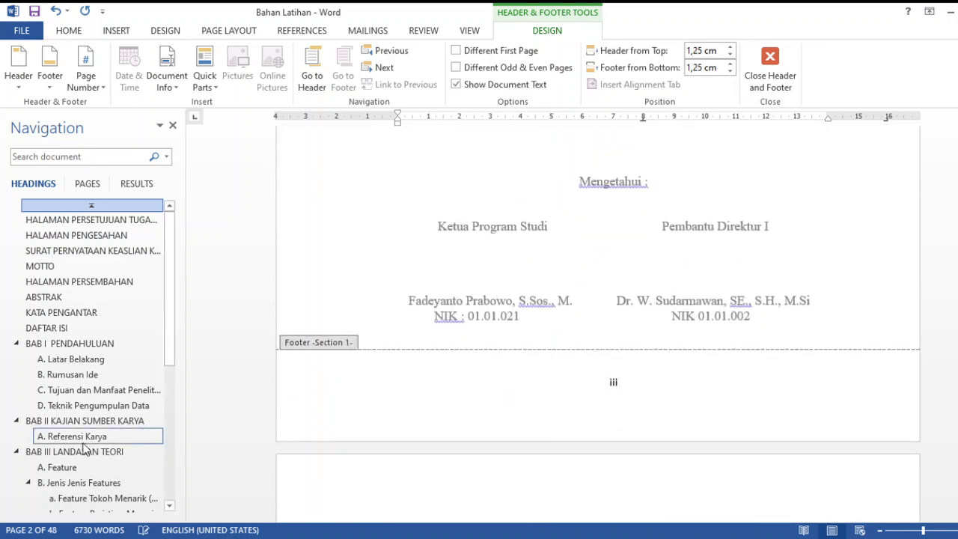
Visit the Referensi Karya section and open the footer at the end of its page to check its number and section
{"action": "left_click", "coordinate": [79, 438]}
{"action": "scroll", "coordinate": [565, 380], "scroll_direction": "down", "scroll_amount": 4}
{"action": "scroll", "coordinate": [615, 380], "scroll_direction": "down", "scroll_amount": 6}
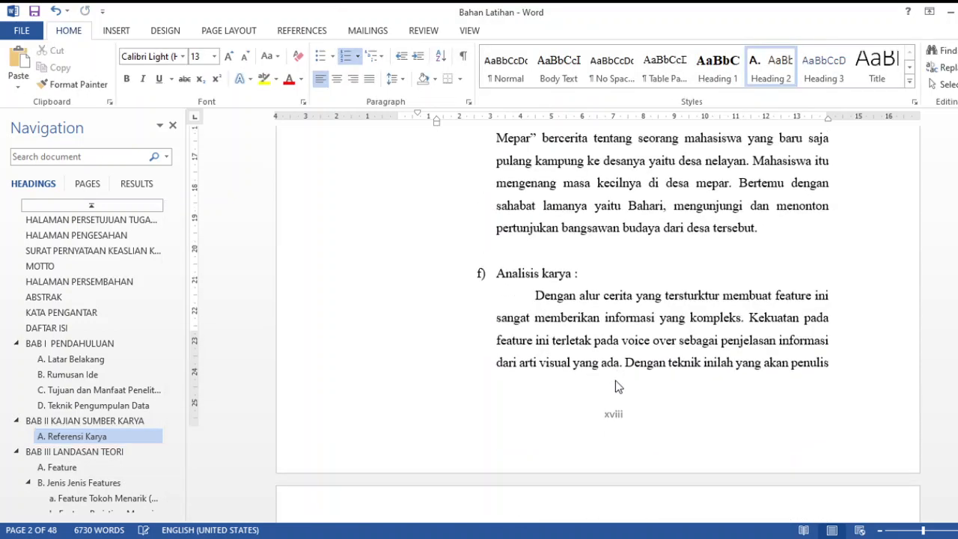
{"action": "scroll", "coordinate": [615, 383], "scroll_direction": "down", "scroll_amount": 1}
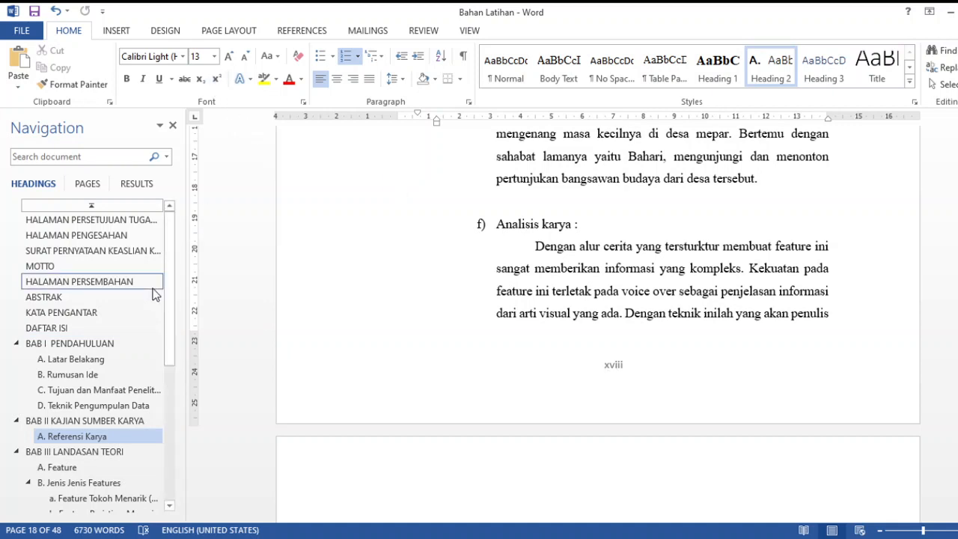
{"action": "double_click", "coordinate": [620, 367]}
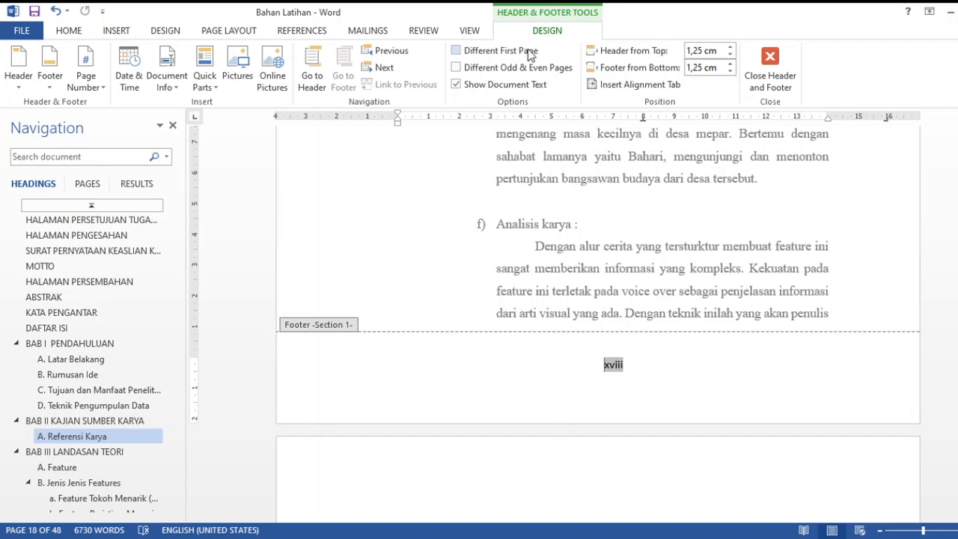
Return to the HALAMAN PERSETUJUAN page and examine the page numbers at the bottom of it and of the cover page
{"action": "left_click", "coordinate": [152, 223]}
{"action": "scroll", "coordinate": [744, 333], "scroll_direction": "down", "scroll_amount": 12}
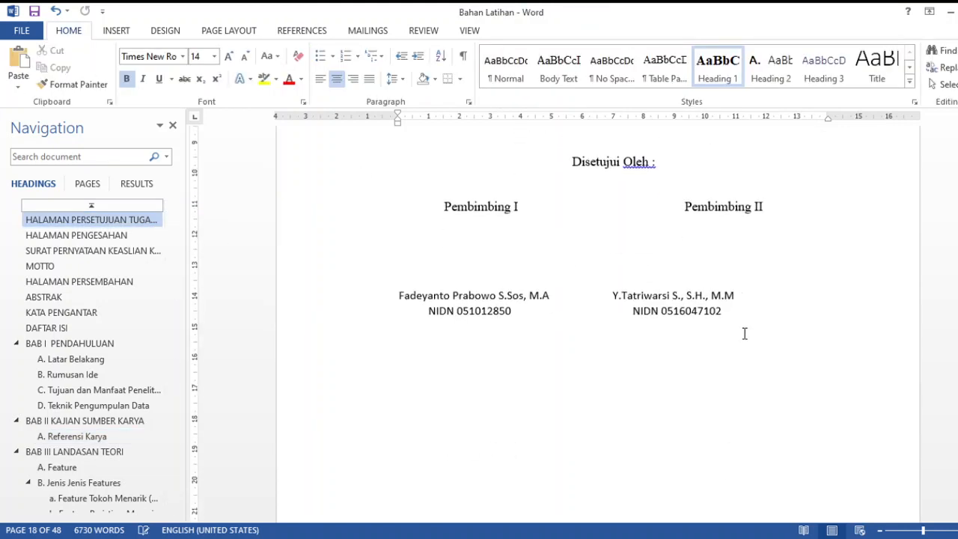
{"action": "scroll", "coordinate": [635, 339], "scroll_direction": "up", "scroll_amount": 10}
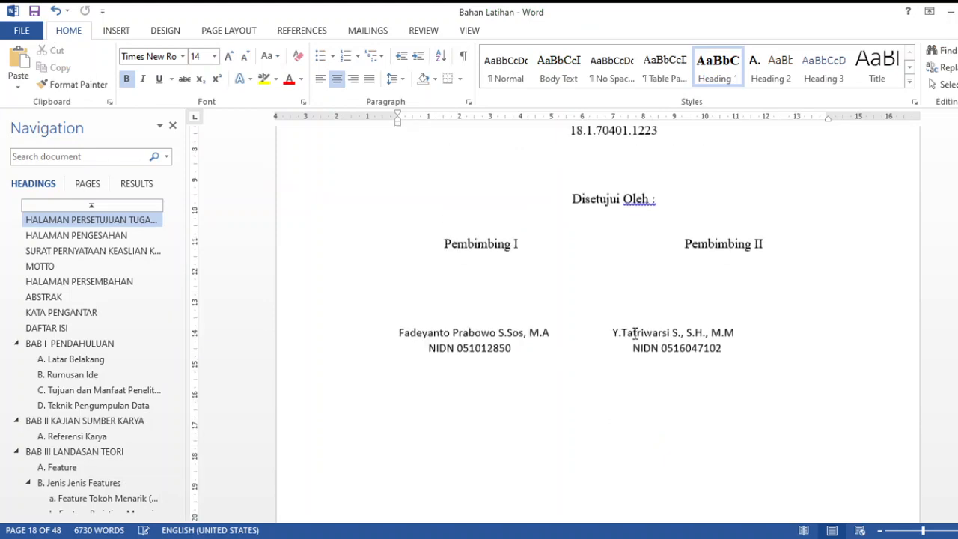
{"action": "scroll", "coordinate": [634, 333], "scroll_direction": "up", "scroll_amount": 2}
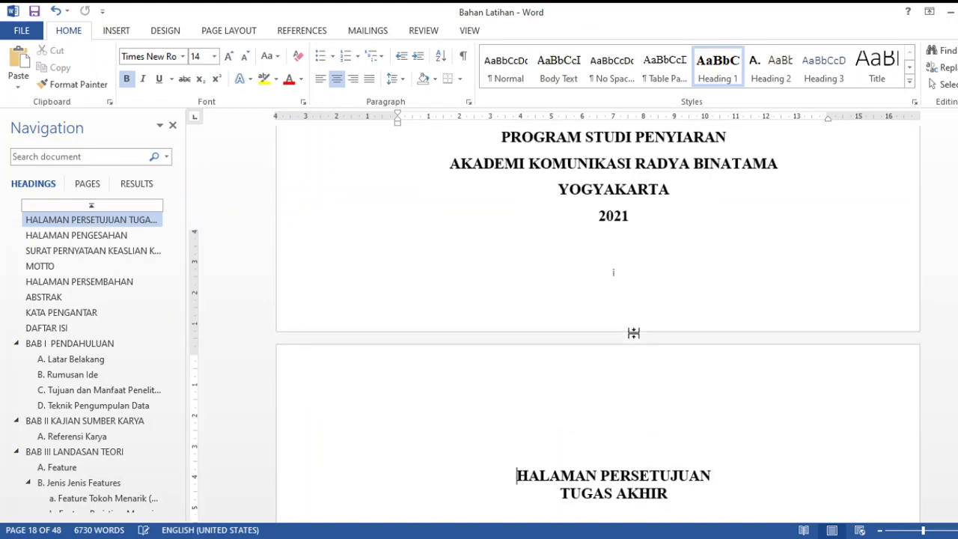
{"action": "scroll", "coordinate": [633, 333], "scroll_direction": "down", "scroll_amount": 10}
{"action": "scroll", "coordinate": [634, 334], "scroll_direction": "down", "scroll_amount": 7}
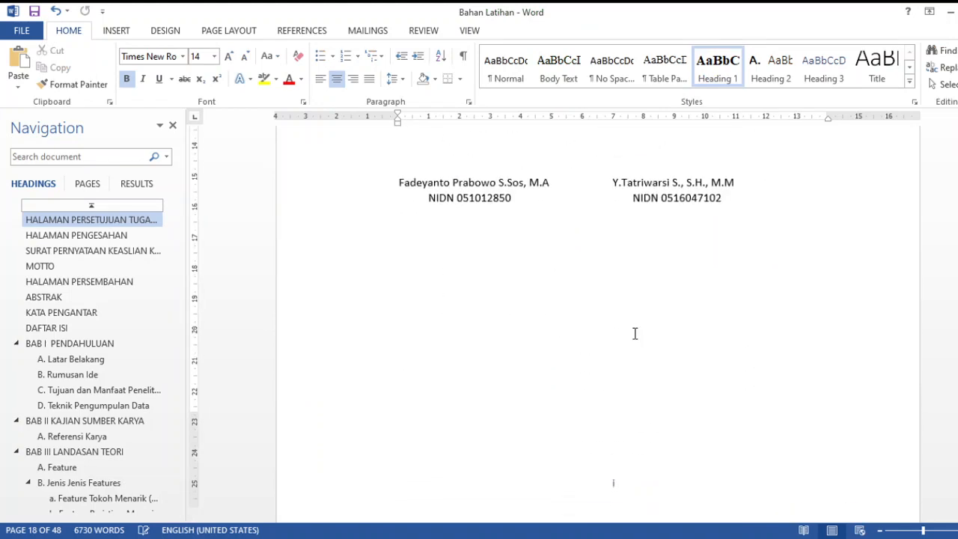
{"action": "scroll", "coordinate": [633, 334], "scroll_direction": "down", "scroll_amount": 3}
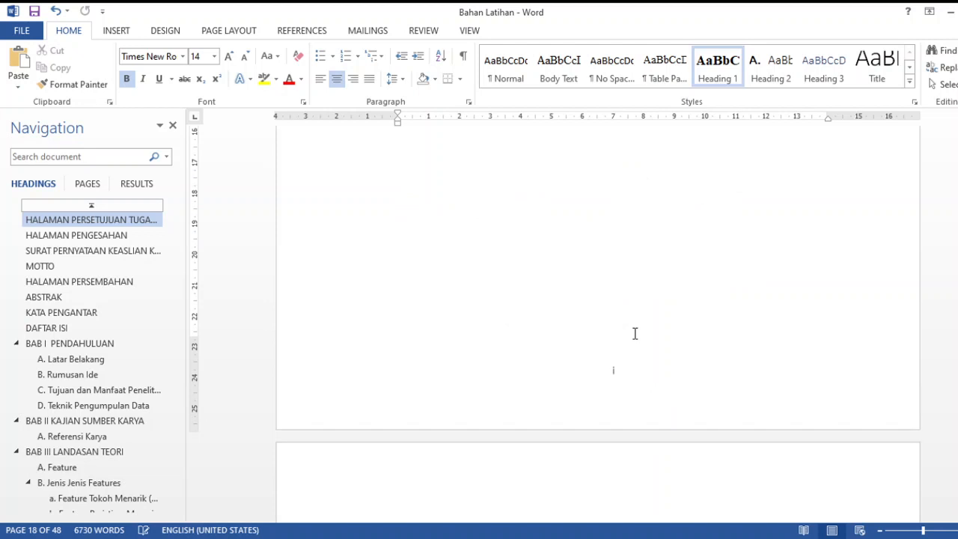
Open the footer of the HALAMAN PERSETUJUAN page to check its page number, and close footer editing
{"action": "left_click", "coordinate": [628, 386]}
{"action": "scroll", "coordinate": [629, 385], "scroll_direction": "up", "scroll_amount": 1}
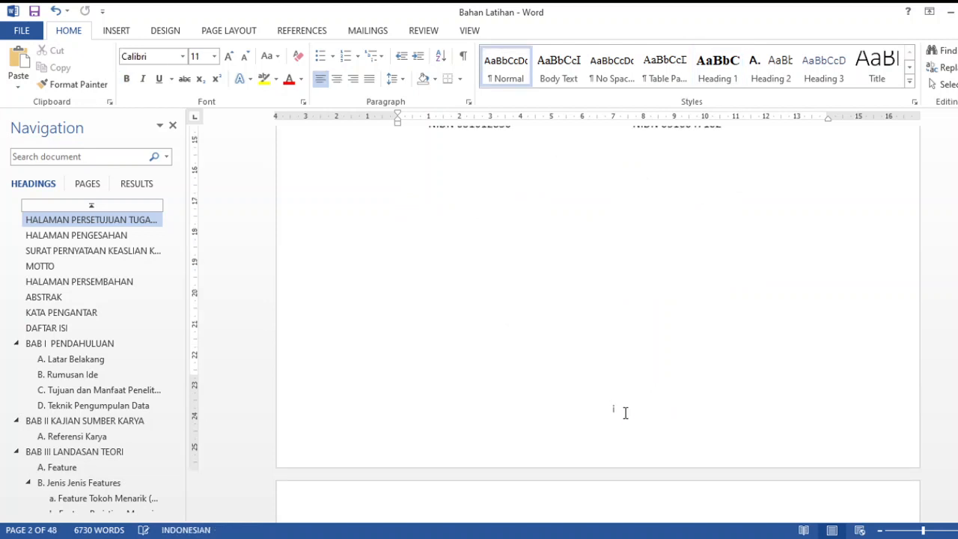
{"action": "double_click", "coordinate": [624, 413]}
{"action": "double_click", "coordinate": [634, 352]}
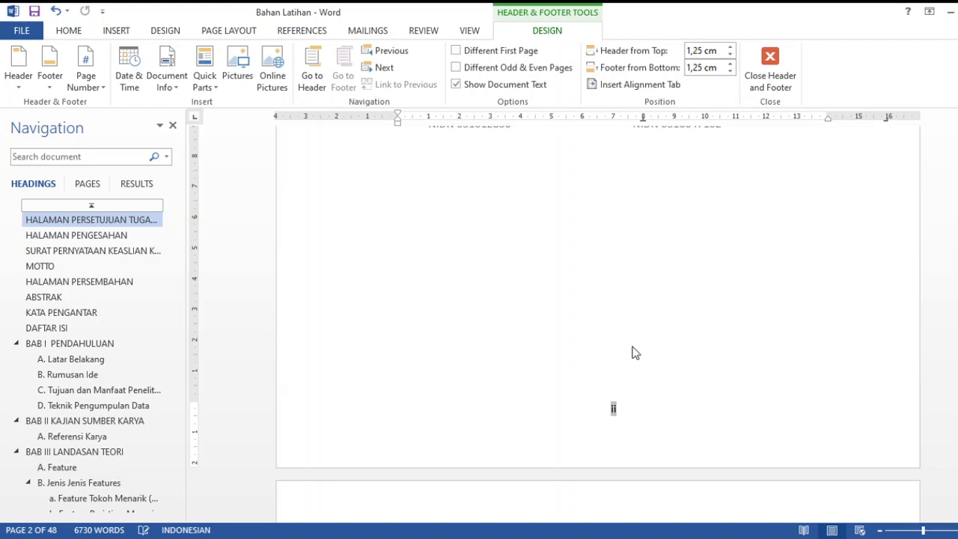
{"action": "scroll", "coordinate": [632, 349], "scroll_direction": "up", "scroll_amount": 12}
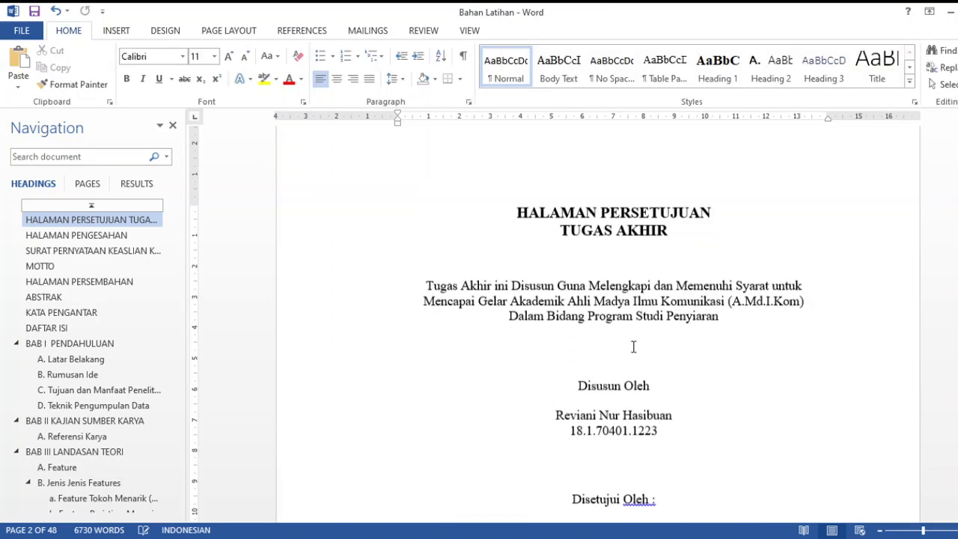
Compare the footer page numbers of the cover page and the HALAMAN PERSETUJUAN page
{"action": "scroll", "coordinate": [633, 346], "scroll_direction": "down", "scroll_amount": 3}
{"action": "scroll", "coordinate": [633, 352], "scroll_direction": "up", "scroll_amount": 4}
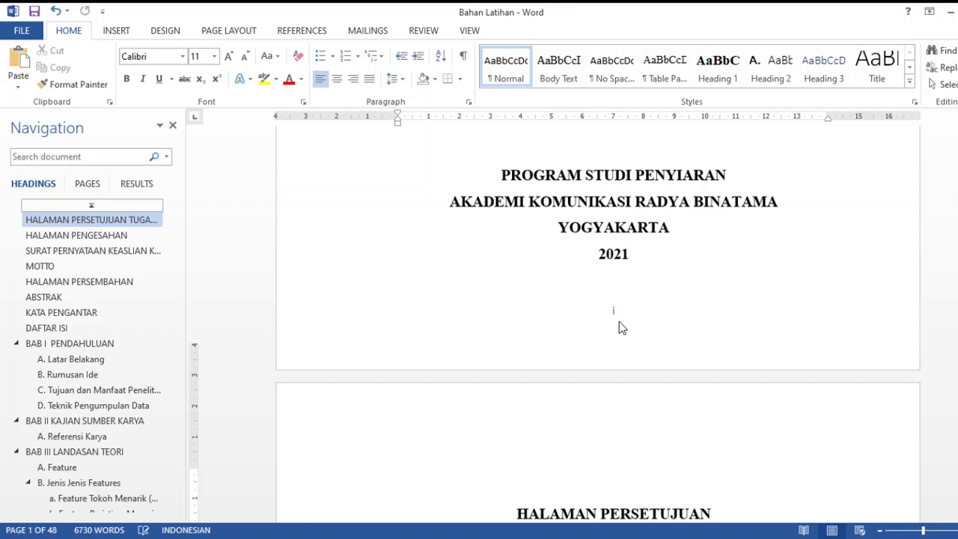
{"action": "scroll", "coordinate": [619, 321], "scroll_direction": "down", "scroll_amount": 13}
{"action": "scroll", "coordinate": [619, 324], "scroll_direction": "down", "scroll_amount": 6}
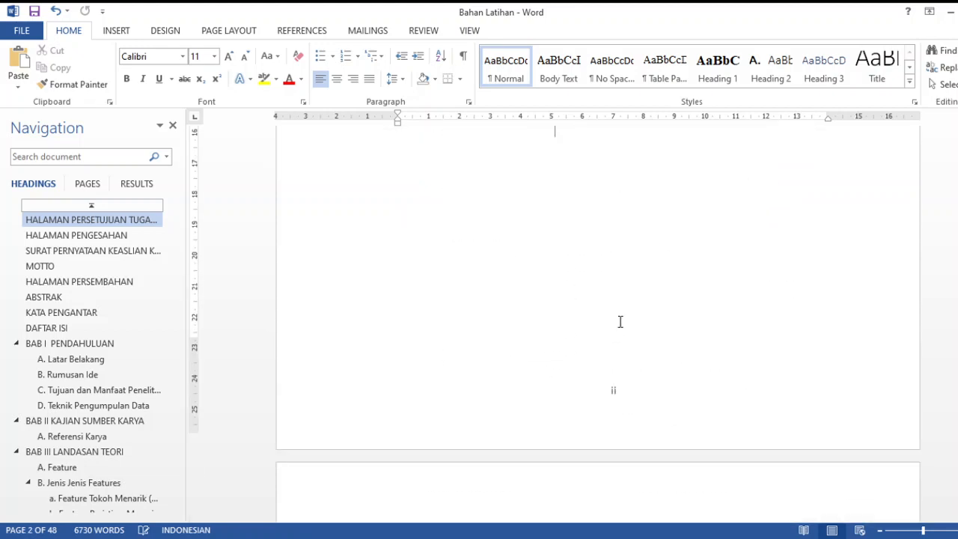
{"action": "scroll", "coordinate": [620, 321], "scroll_direction": "up", "scroll_amount": 7}
{"action": "scroll", "coordinate": [621, 331], "scroll_direction": "up", "scroll_amount": 15}
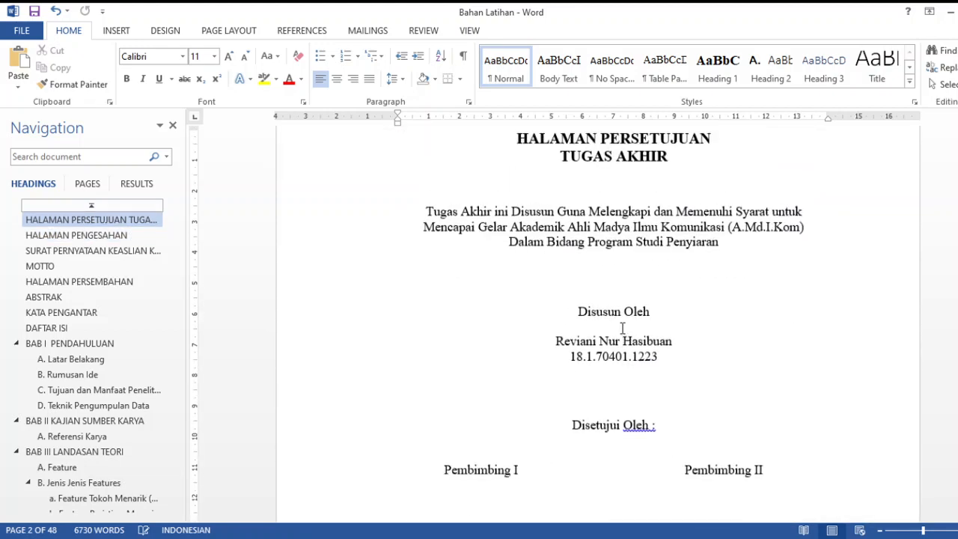
Enable a different first page for the cover page's footer, delete its page number and close footer editing
{"action": "scroll", "coordinate": [621, 329], "scroll_direction": "up", "scroll_amount": 9}
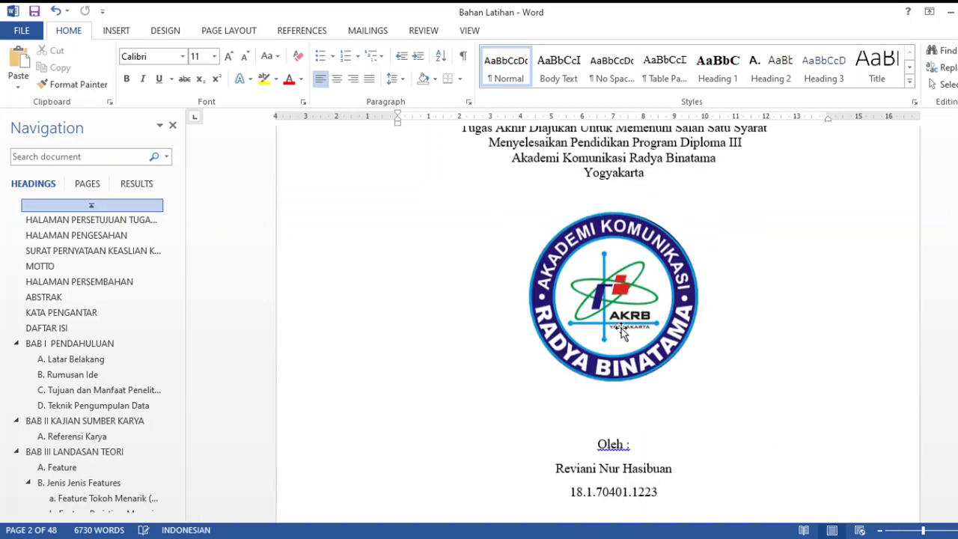
{"action": "scroll", "coordinate": [621, 331], "scroll_direction": "down", "scroll_amount": 9}
{"action": "scroll", "coordinate": [621, 331], "scroll_direction": "down", "scroll_amount": 8}
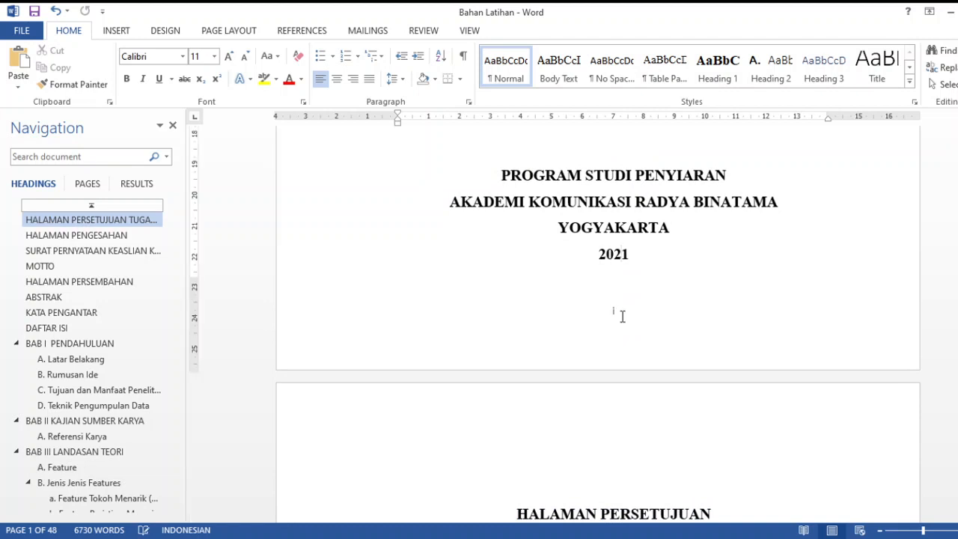
{"action": "double_click", "coordinate": [619, 316]}
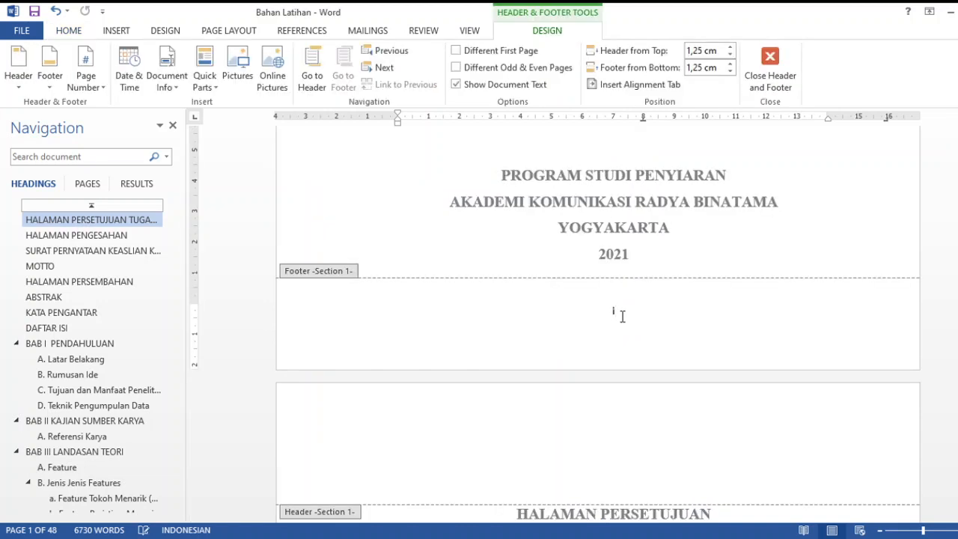
{"action": "left_click", "coordinate": [515, 57]}
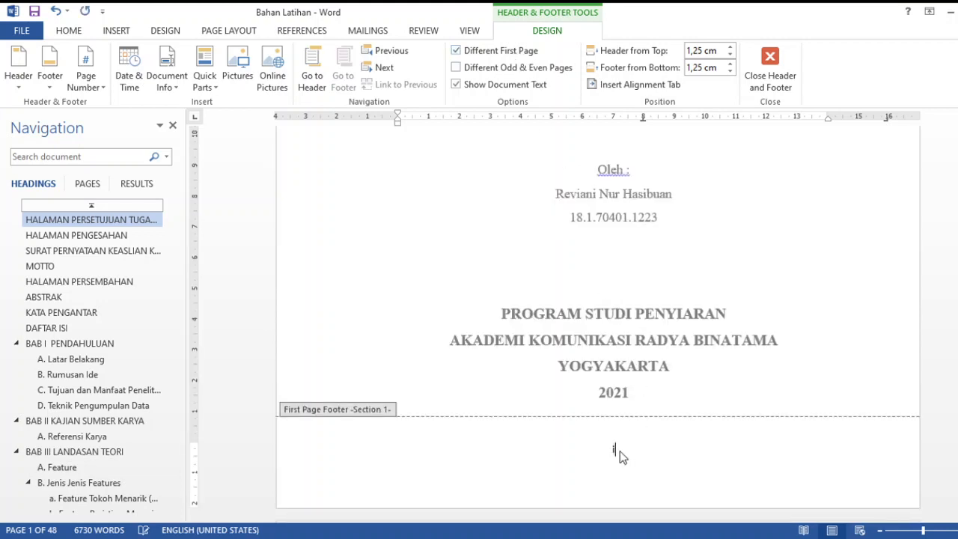
{"action": "double_click", "coordinate": [619, 450]}
{"action": "left_click", "coordinate": [618, 450]}
{"action": "double_click", "coordinate": [618, 450]}
{"action": "double_click", "coordinate": [524, 372]}
Check the page number below HALAMAN PERSETUJUAN and update the table of contents under DAFTAR ISI
{"action": "scroll", "coordinate": [627, 369], "scroll_direction": "down", "scroll_amount": 10}
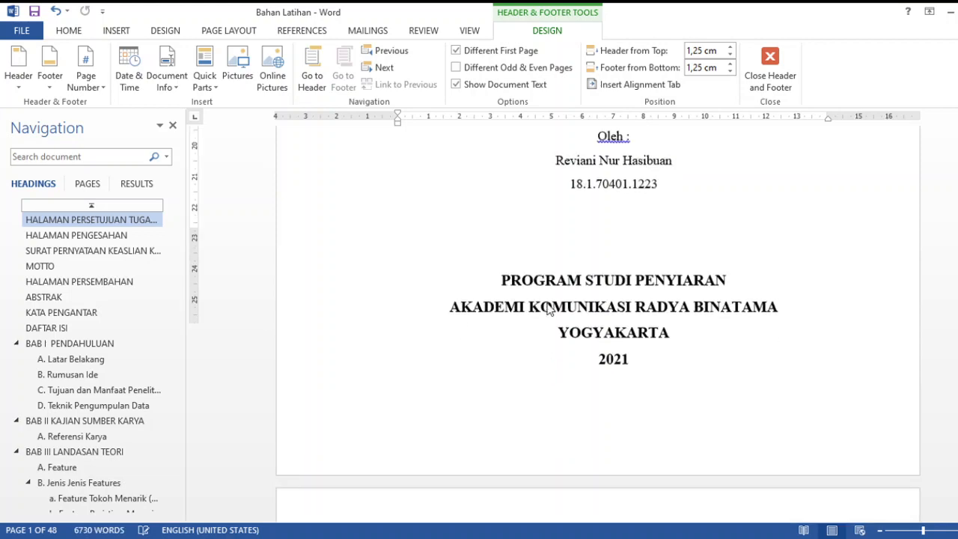
{"action": "scroll", "coordinate": [627, 371], "scroll_direction": "down", "scroll_amount": 8}
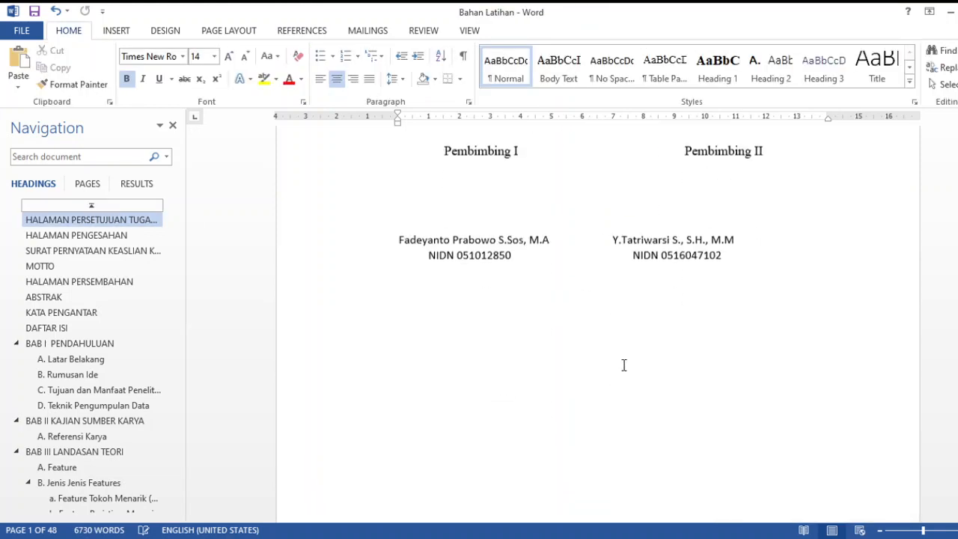
{"action": "scroll", "coordinate": [622, 367], "scroll_direction": "down", "scroll_amount": 10}
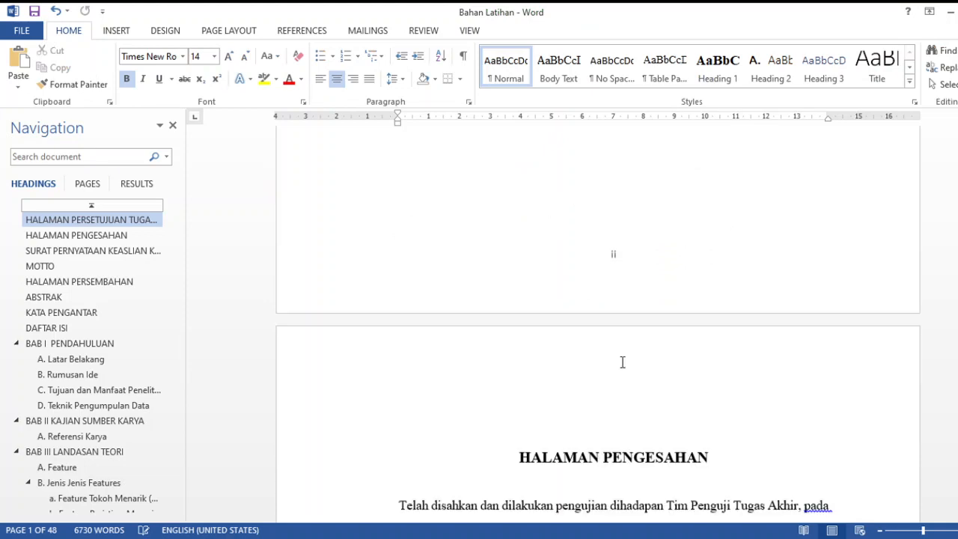
{"action": "scroll", "coordinate": [622, 362], "scroll_direction": "down", "scroll_amount": 10}
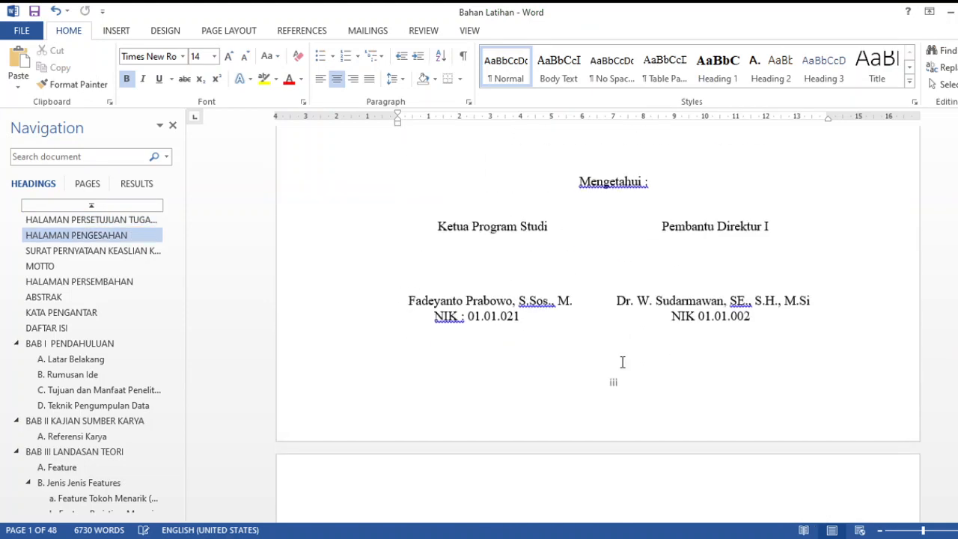
{"action": "left_click", "coordinate": [56, 328]}
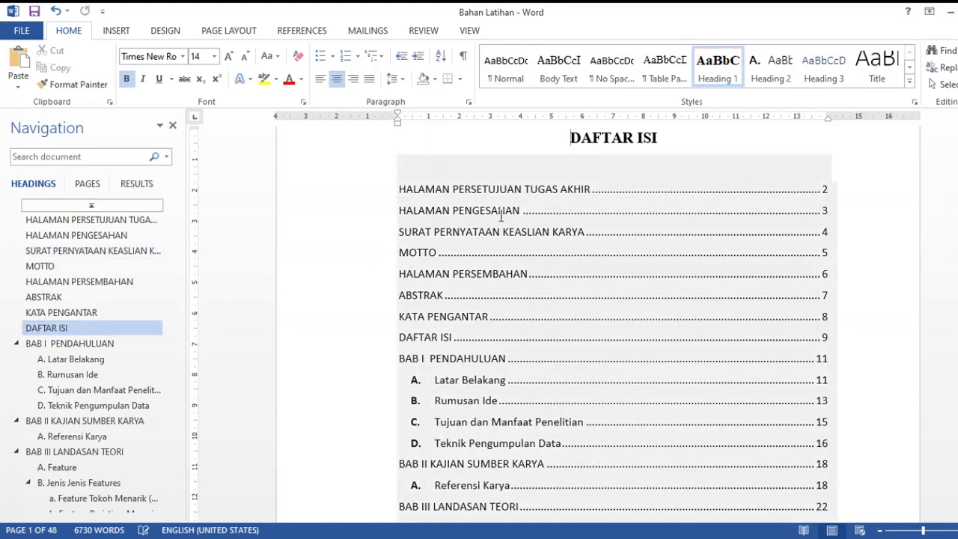
{"action": "left_click", "coordinate": [492, 143]}
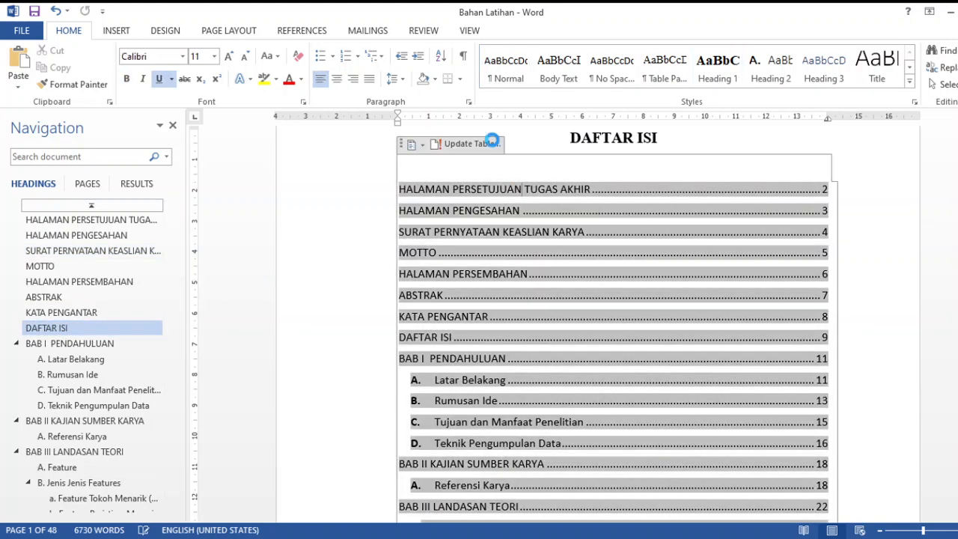
{"action": "left_click", "coordinate": [503, 293]}
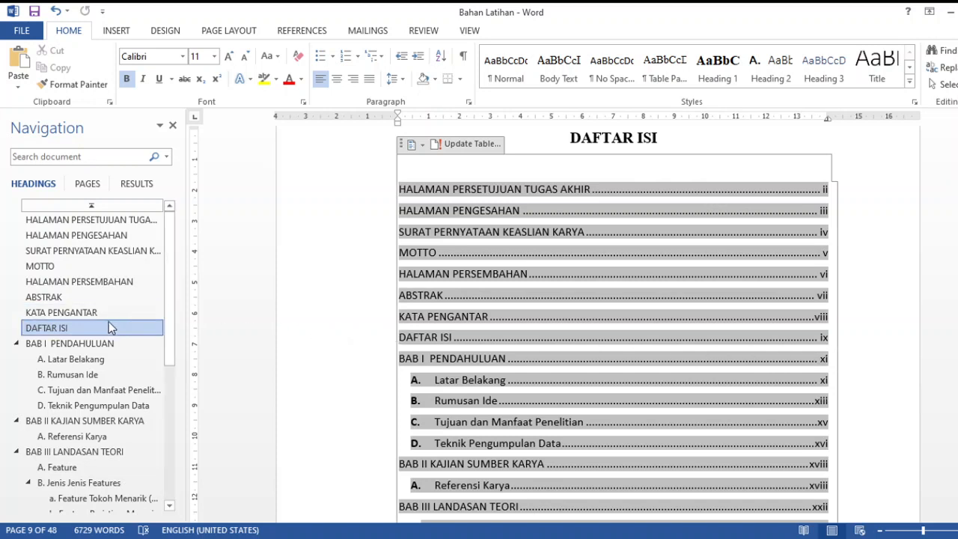
Insert a section break directly before the BAB I PENDAHULUAN heading
{"action": "left_click", "coordinate": [83, 347]}
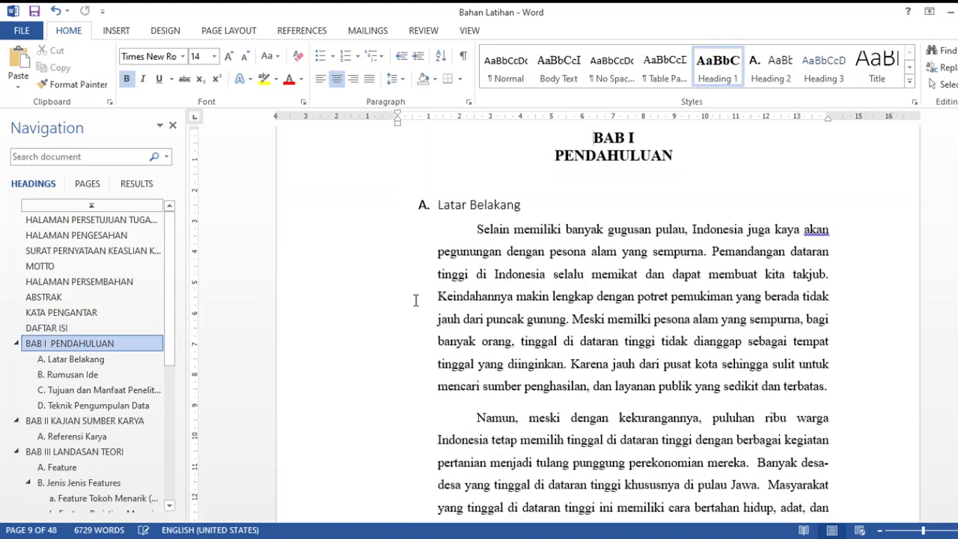
{"action": "scroll", "coordinate": [618, 229], "scroll_direction": "down", "scroll_amount": 10}
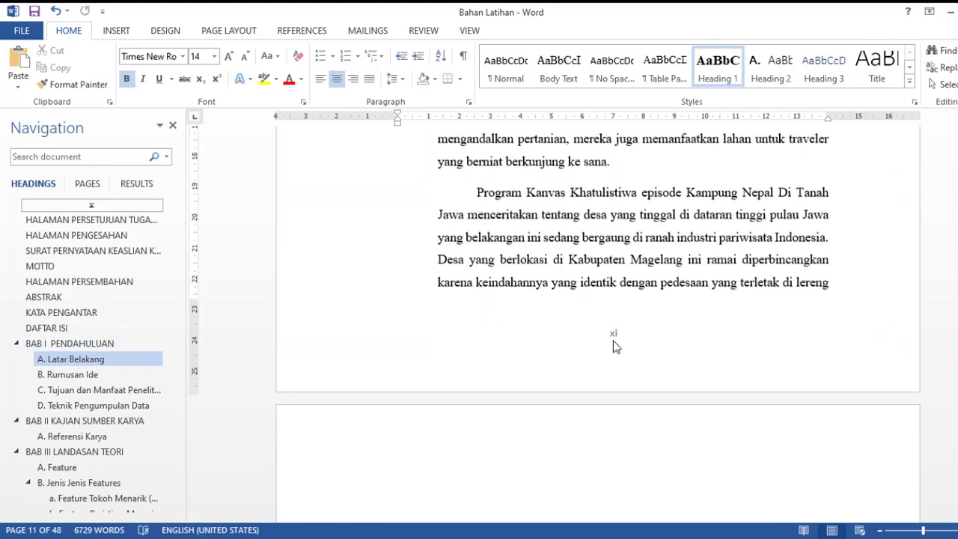
{"action": "scroll", "coordinate": [613, 340], "scroll_direction": "up", "scroll_amount": 10}
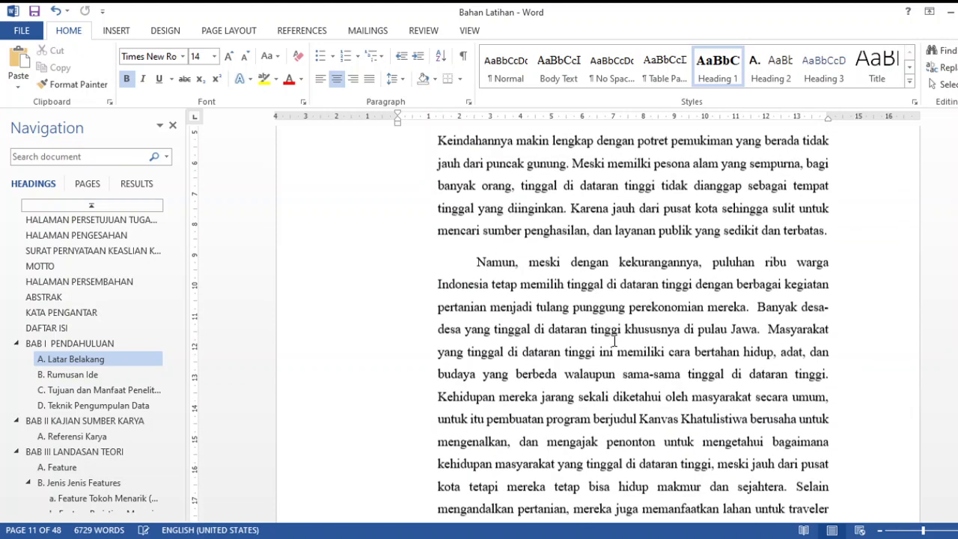
{"action": "scroll", "coordinate": [614, 341], "scroll_direction": "up", "scroll_amount": 2}
{"action": "left_click", "coordinate": [593, 213]}
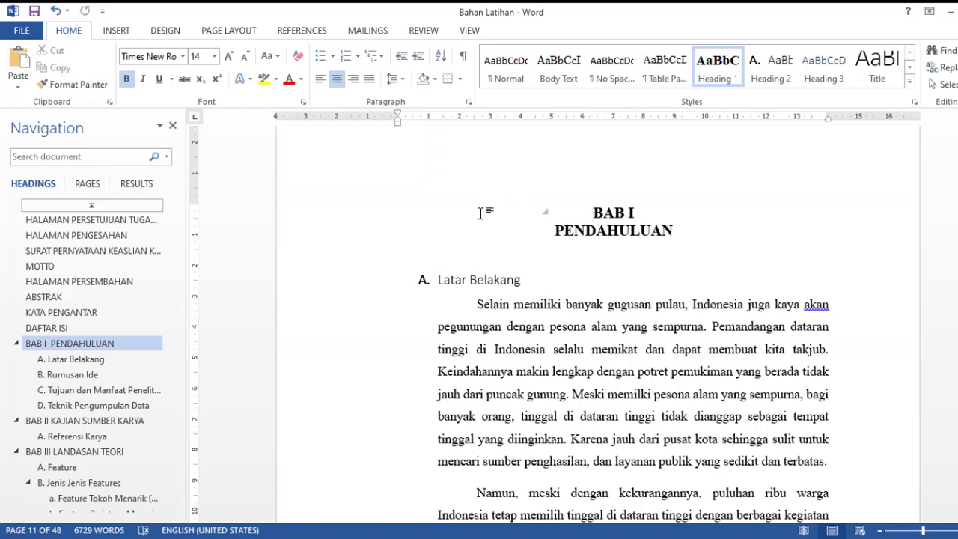
{"action": "left_click", "coordinate": [213, 34]}
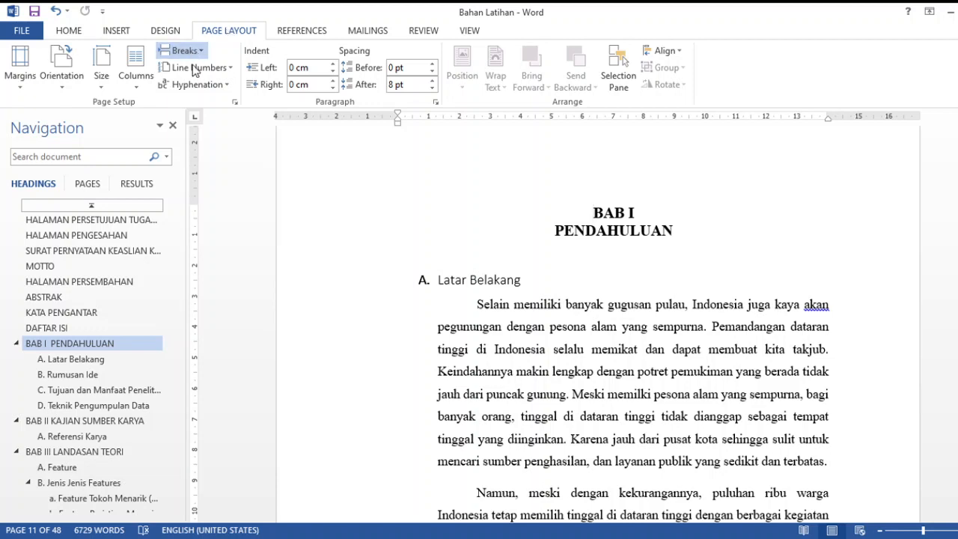
{"action": "left_click", "coordinate": [241, 298]}
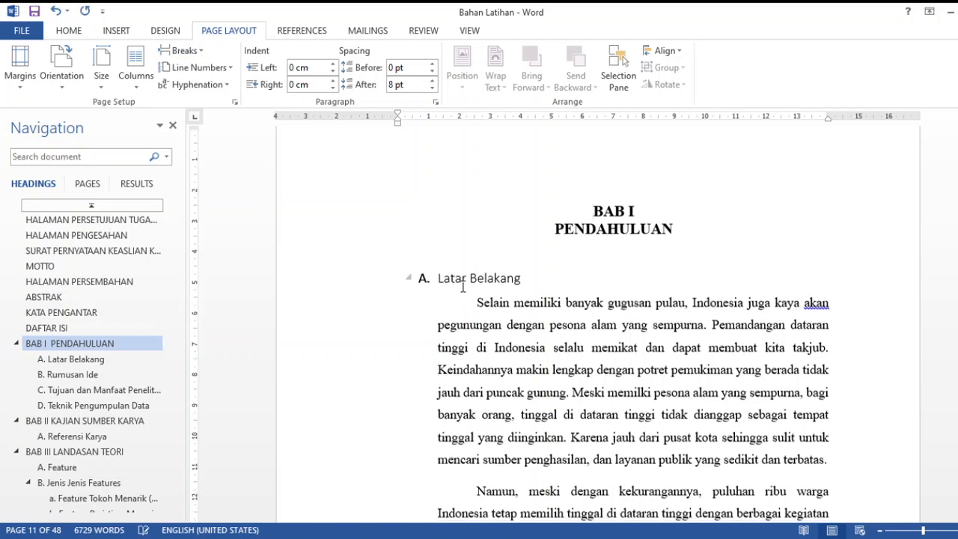
Open the footer of the first BAB I page and turn off Different First Page for section 2
{"action": "scroll", "coordinate": [509, 286], "scroll_direction": "down", "scroll_amount": 5}
{"action": "scroll", "coordinate": [462, 286], "scroll_direction": "down", "scroll_amount": 5}
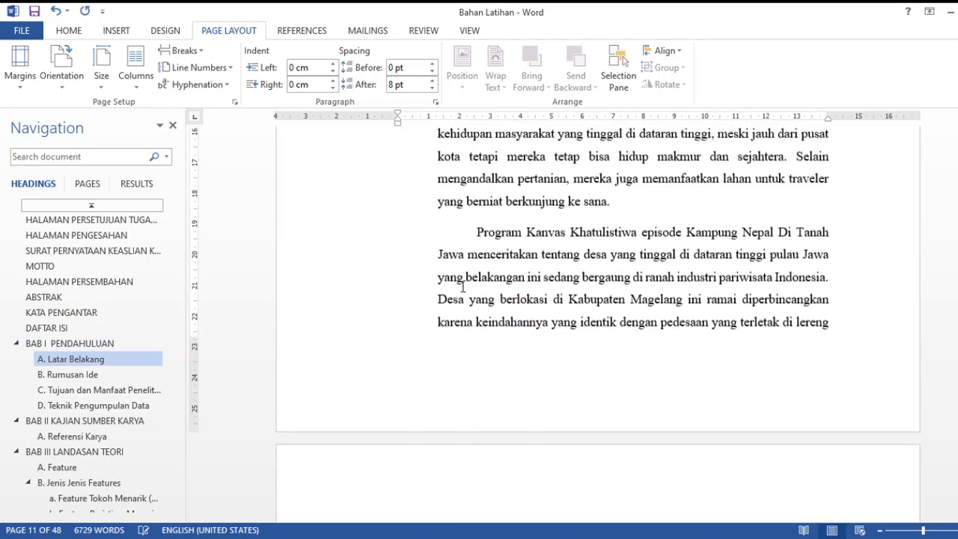
{"action": "double_click", "coordinate": [488, 389]}
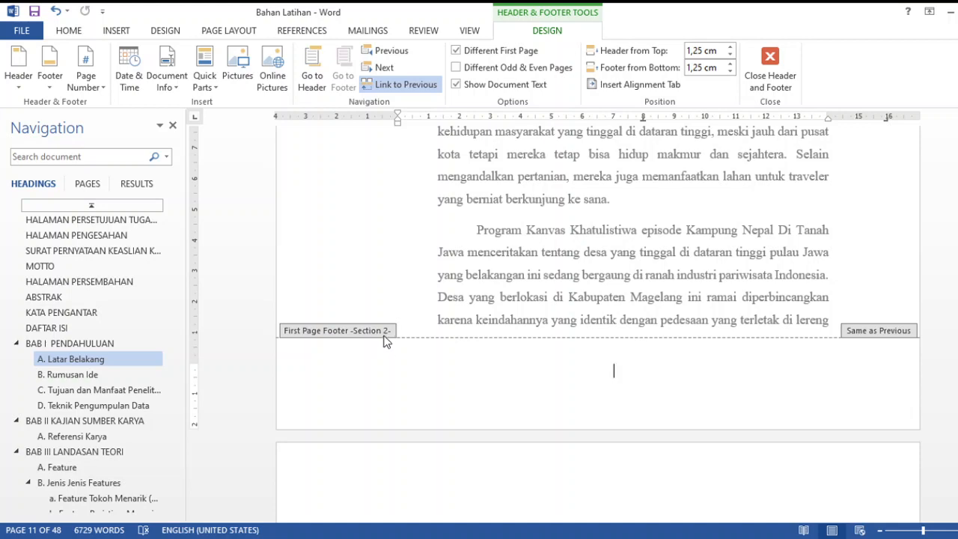
{"action": "scroll", "coordinate": [384, 341], "scroll_direction": "up", "scroll_amount": 15}
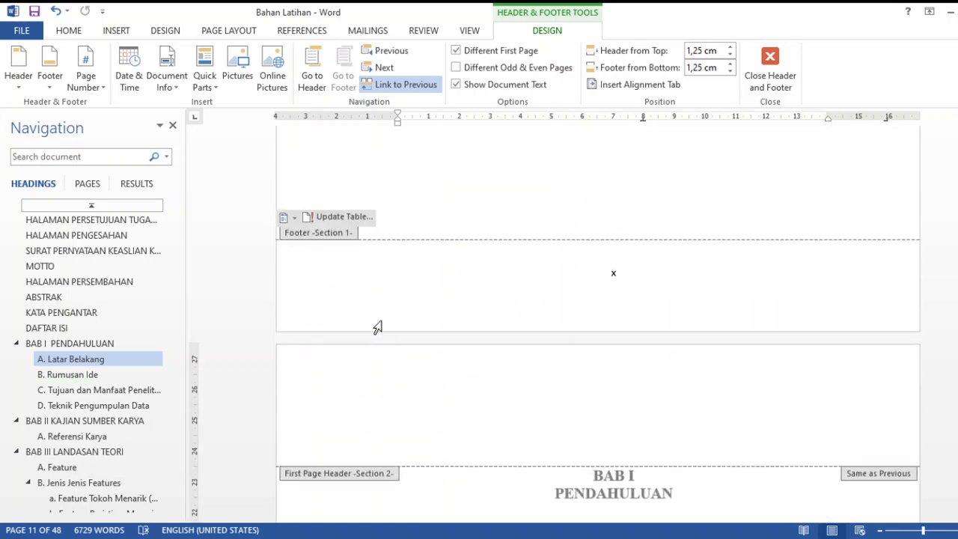
{"action": "scroll", "coordinate": [366, 375], "scroll_direction": "down", "scroll_amount": 5}
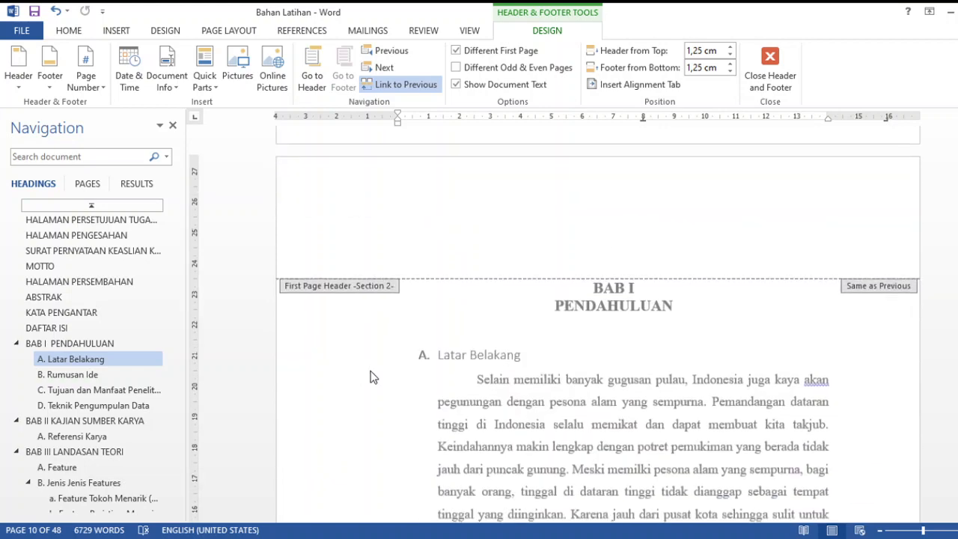
{"action": "scroll", "coordinate": [371, 377], "scroll_direction": "down", "scroll_amount": 20}
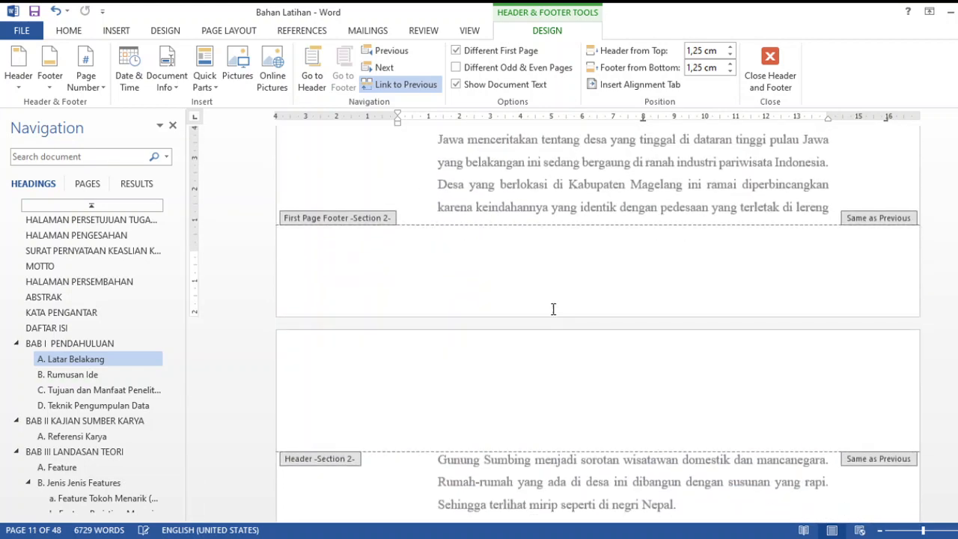
{"action": "left_click", "coordinate": [529, 57]}
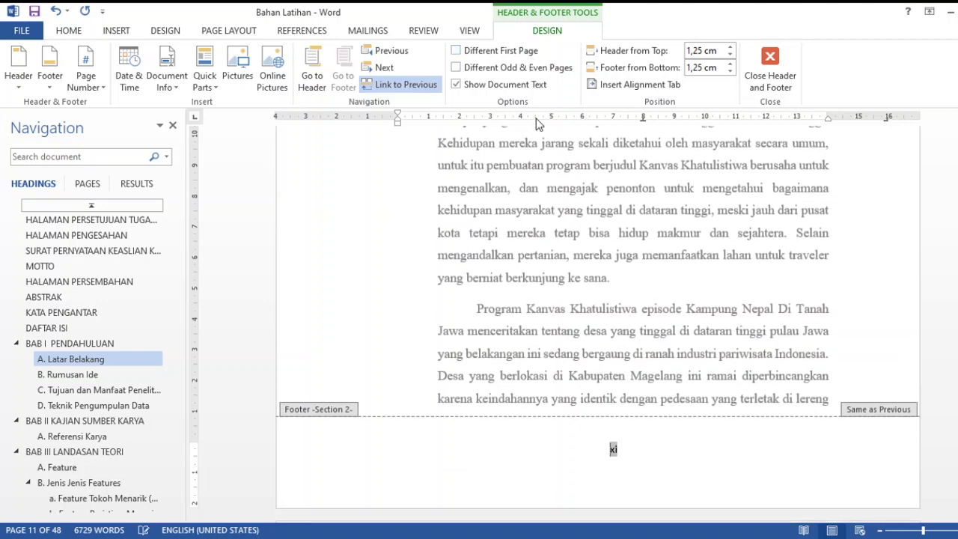
Format the section 2 footer page number as Arabic numerals starting at 1
{"action": "left_click", "coordinate": [625, 449]}
{"action": "double_click", "coordinate": [614, 449]}
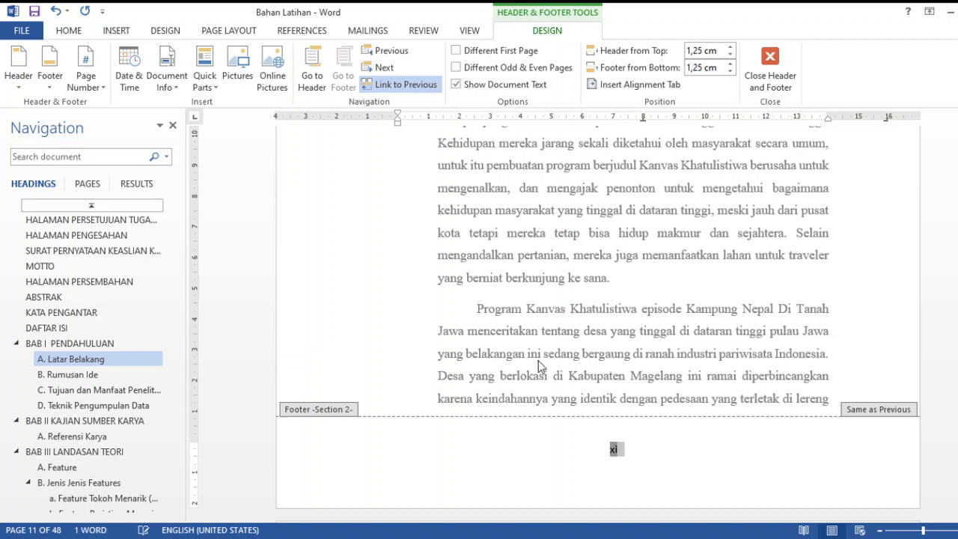
{"action": "left_click", "coordinate": [89, 82]}
{"action": "left_click", "coordinate": [127, 172]}
Examine the footer page numbers through BAB I and Referensi Karya, and on the page just before BAB I
{"action": "scroll", "coordinate": [586, 385], "scroll_direction": "down", "scroll_amount": 8}
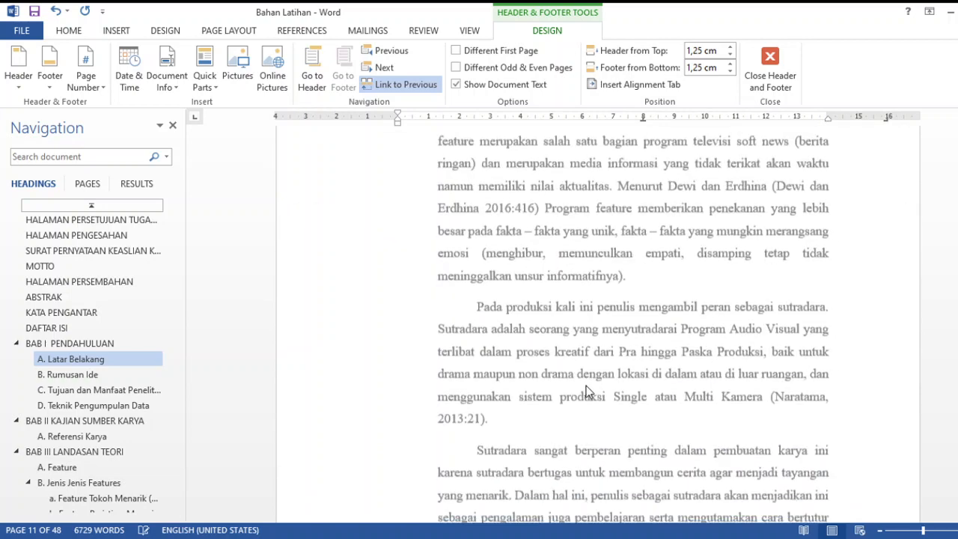
{"action": "scroll", "coordinate": [586, 386], "scroll_direction": "down", "scroll_amount": 5}
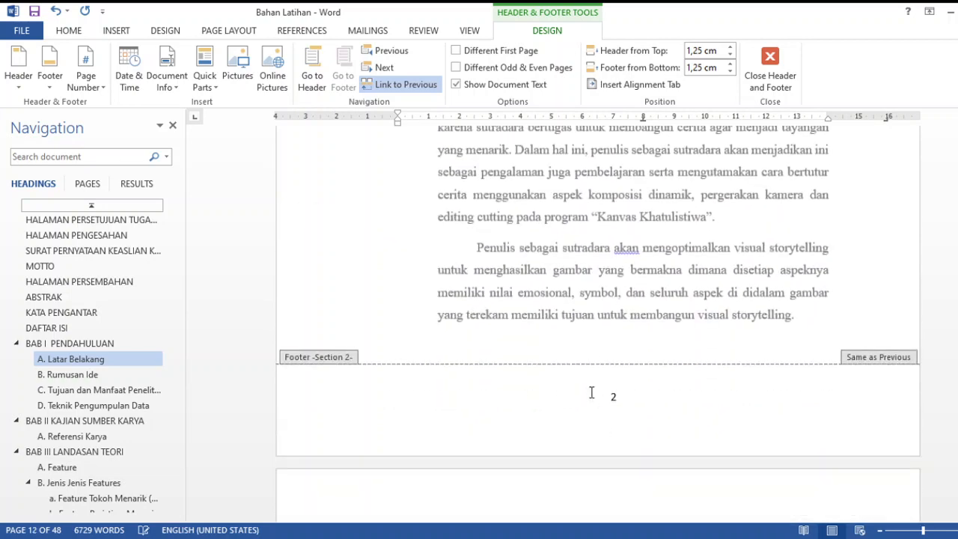
{"action": "scroll", "coordinate": [592, 392], "scroll_direction": "down", "scroll_amount": 10}
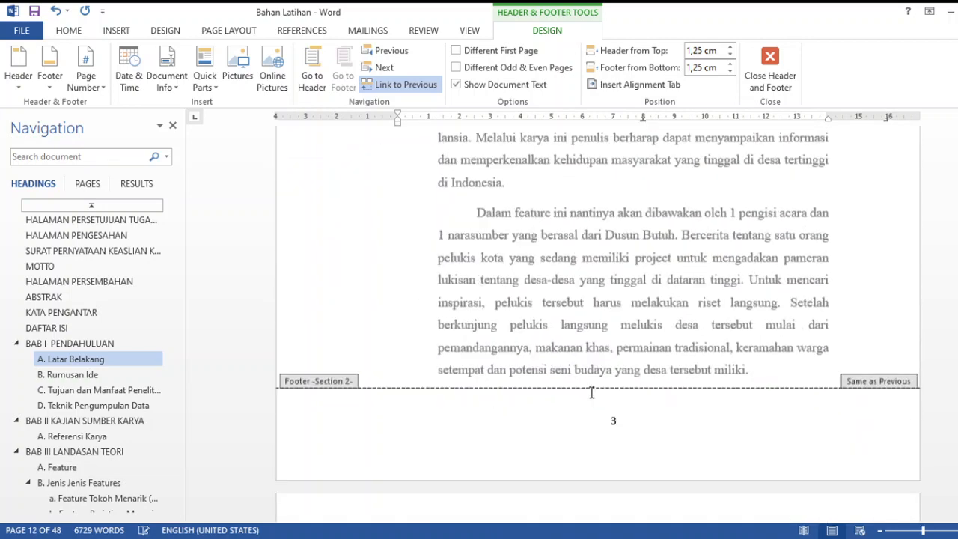
{"action": "scroll", "coordinate": [591, 392], "scroll_direction": "down", "scroll_amount": 5}
{"action": "left_click", "coordinate": [83, 436]}
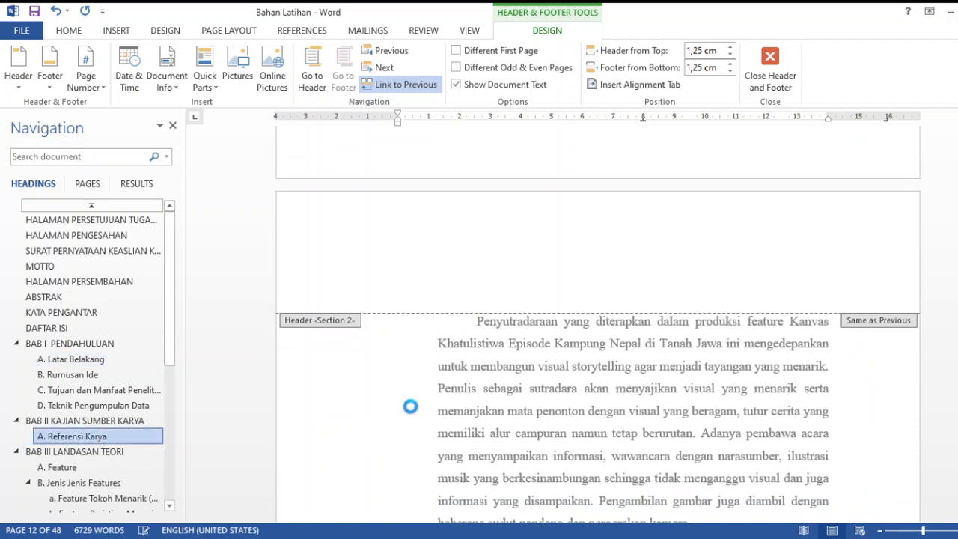
{"action": "scroll", "coordinate": [663, 383], "scroll_direction": "down", "scroll_amount": 5}
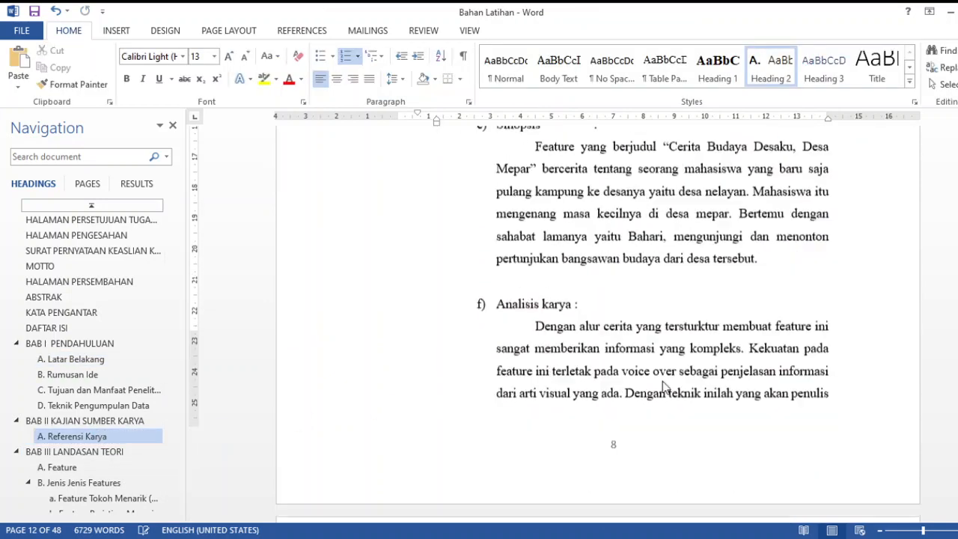
{"action": "scroll", "coordinate": [662, 386], "scroll_direction": "down", "scroll_amount": 2}
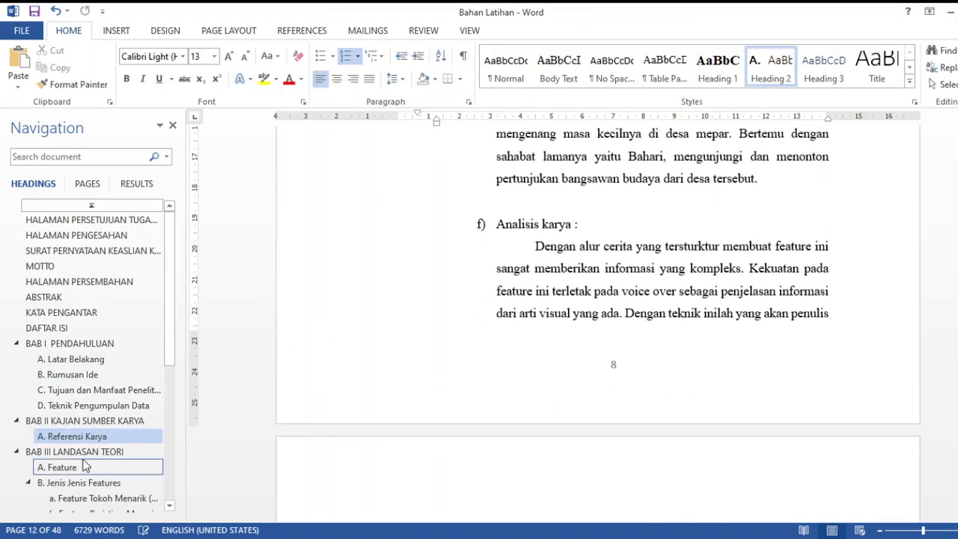
{"action": "left_click", "coordinate": [62, 343]}
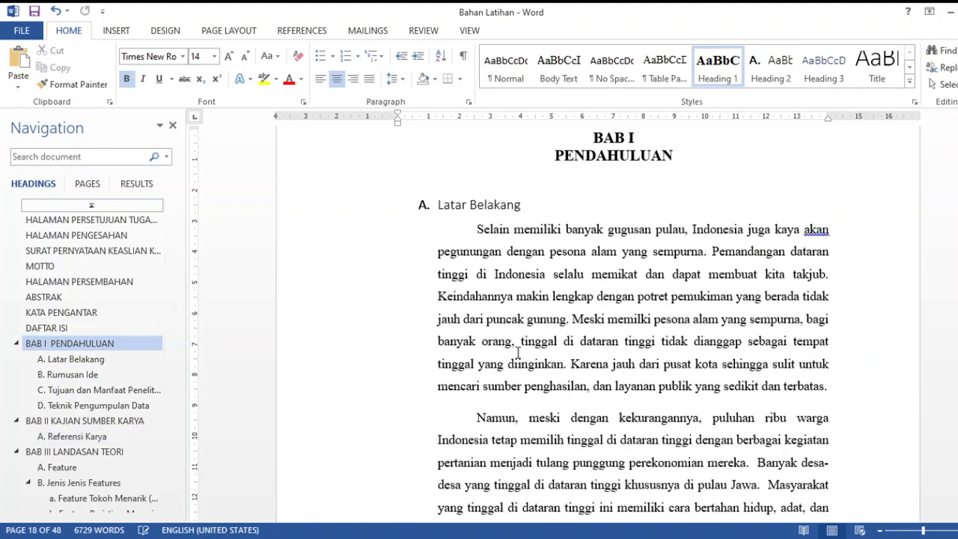
{"action": "scroll", "coordinate": [521, 346], "scroll_direction": "up", "scroll_amount": 3}
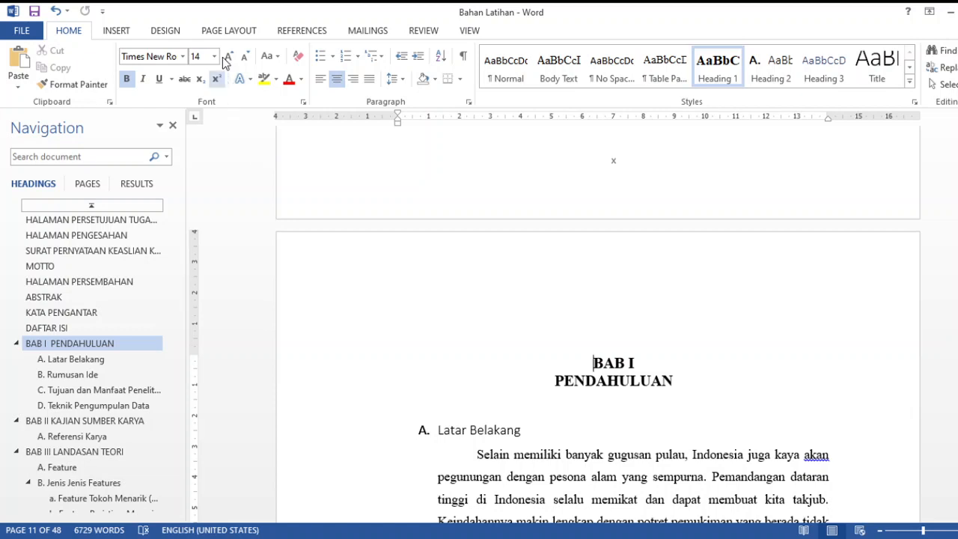
{"action": "left_click", "coordinate": [229, 34]}
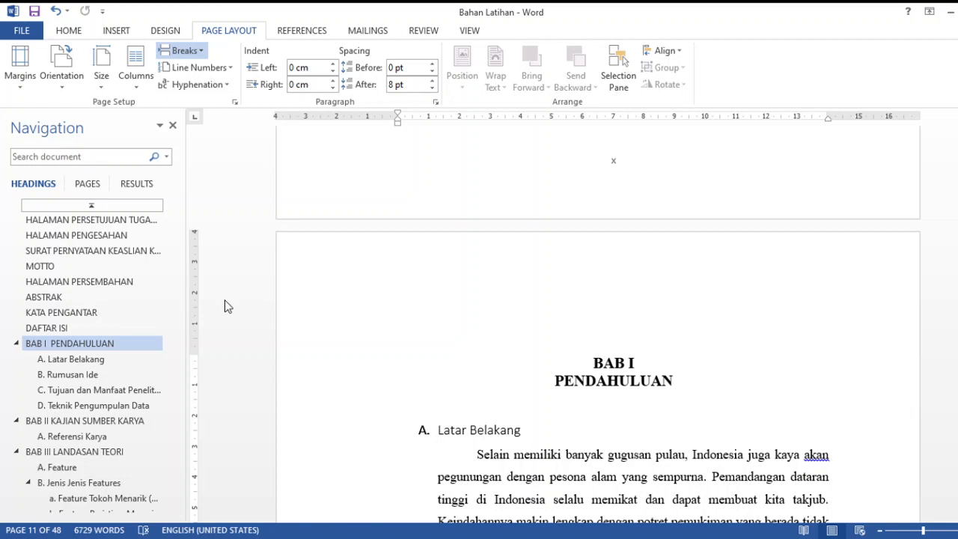
{"action": "left_click", "coordinate": [118, 31]}
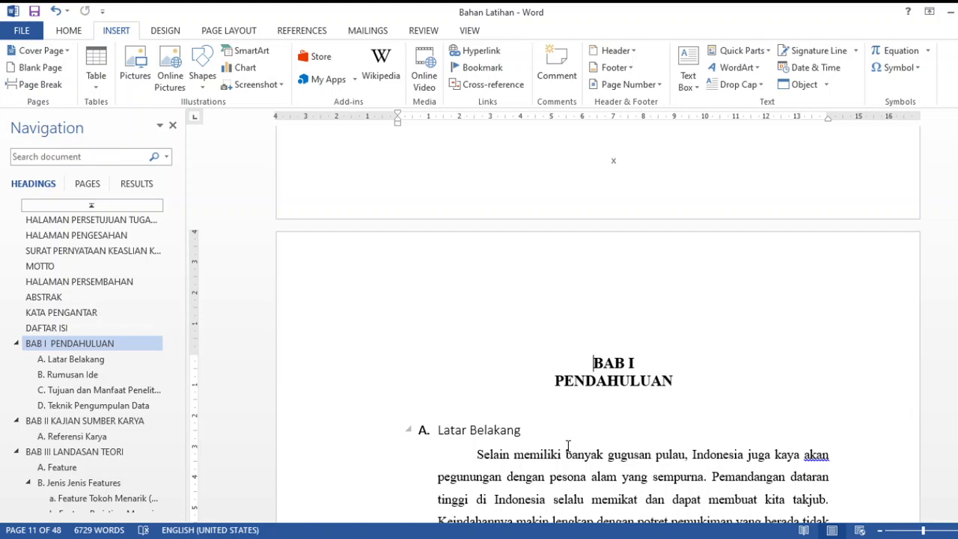
Examine the section break before BAB I in Draft view and the first BAB I page's footer number in Print Layout
{"action": "left_click", "coordinate": [464, 31]}
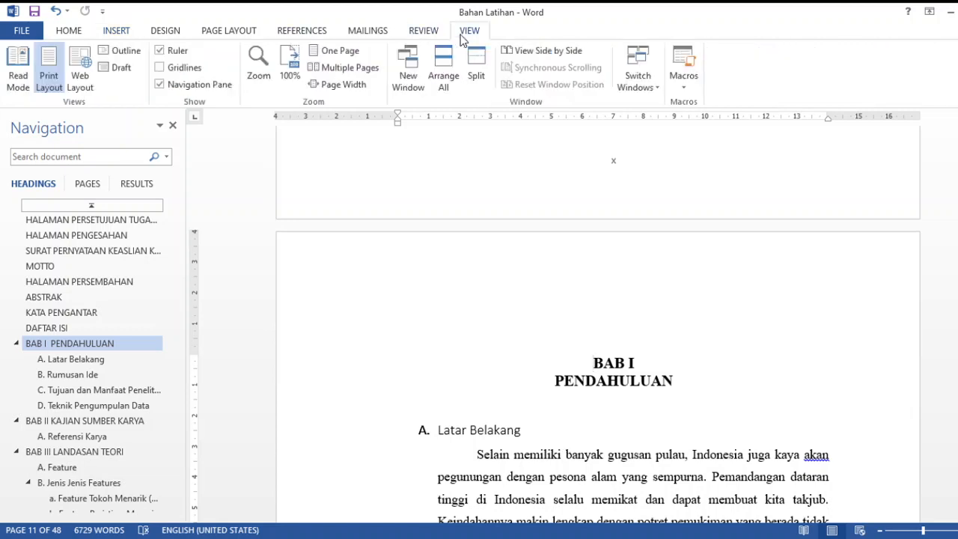
{"action": "left_click", "coordinate": [103, 69]}
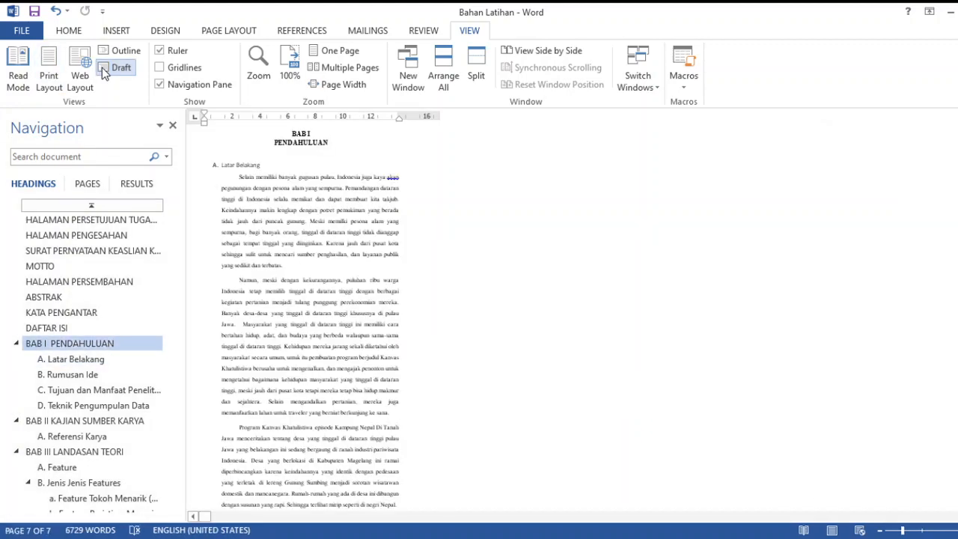
{"action": "left_click", "coordinate": [48, 75]}
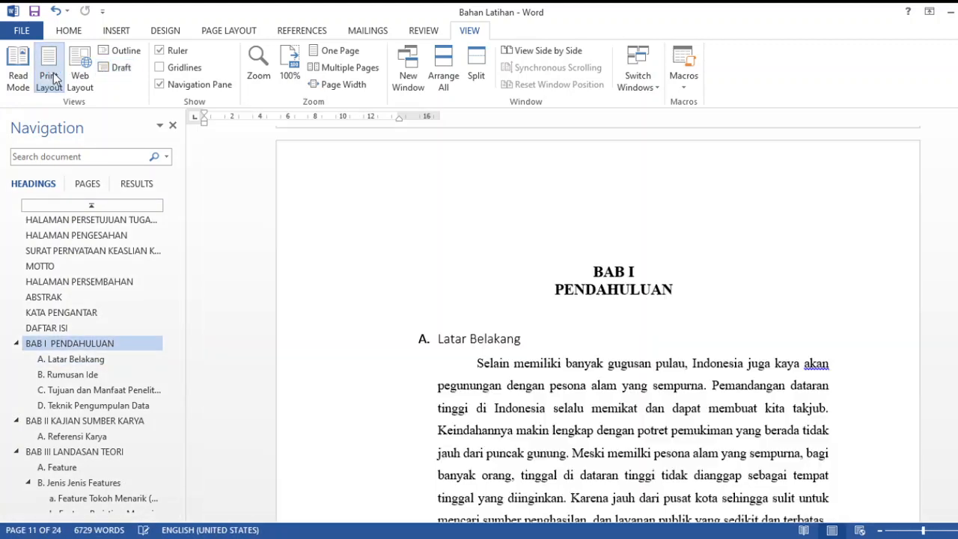
{"action": "left_click", "coordinate": [116, 68]}
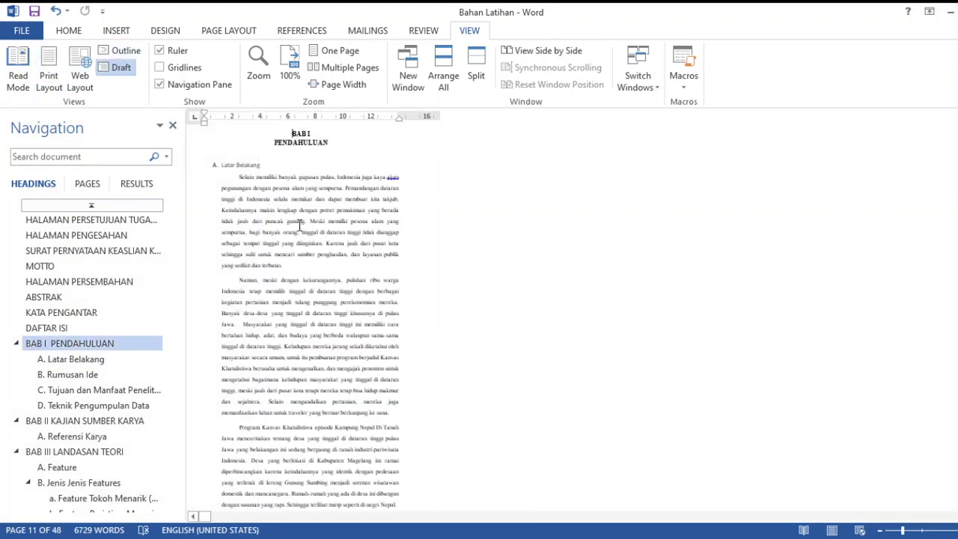
{"action": "scroll", "coordinate": [327, 258], "scroll_direction": "up", "scroll_amount": 3}
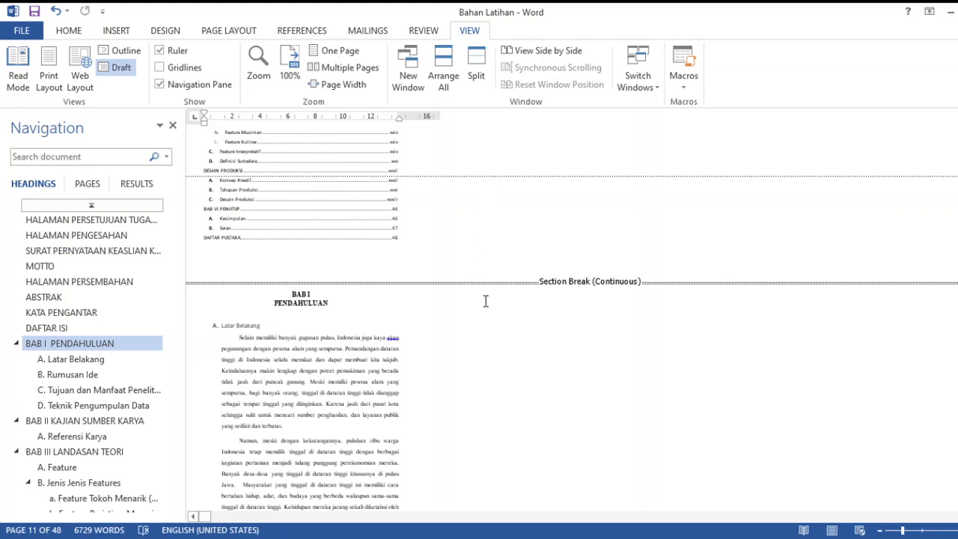
{"action": "scroll", "coordinate": [485, 293], "scroll_direction": "down", "scroll_amount": 6}
{"action": "scroll", "coordinate": [485, 294], "scroll_direction": "down", "scroll_amount": 5}
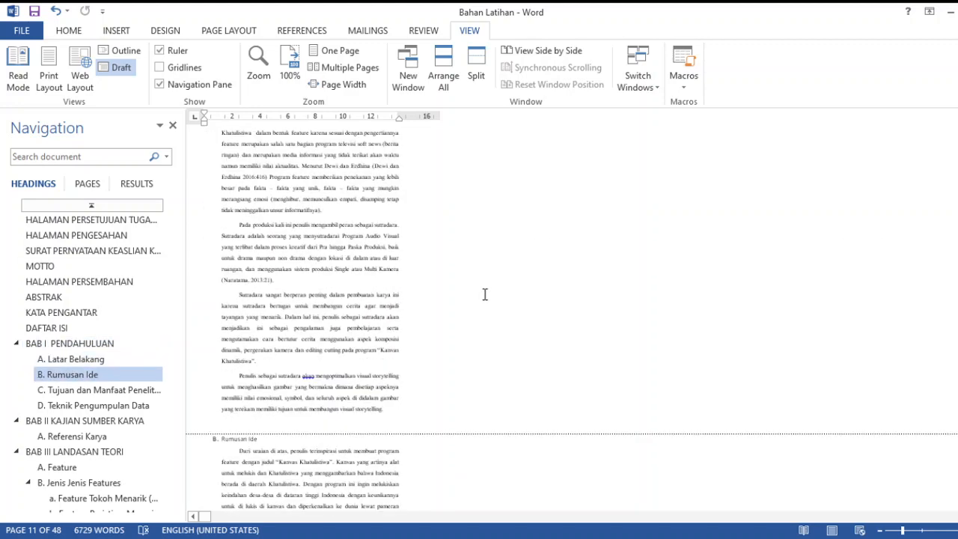
{"action": "scroll", "coordinate": [485, 294], "scroll_direction": "up", "scroll_amount": 6}
{"action": "scroll", "coordinate": [485, 294], "scroll_direction": "up", "scroll_amount": 4}
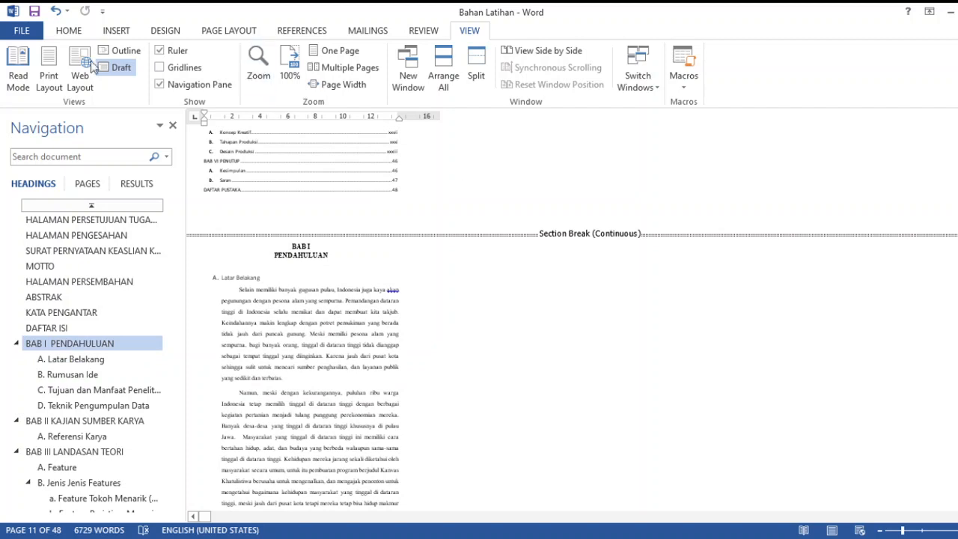
{"action": "left_click", "coordinate": [45, 83]}
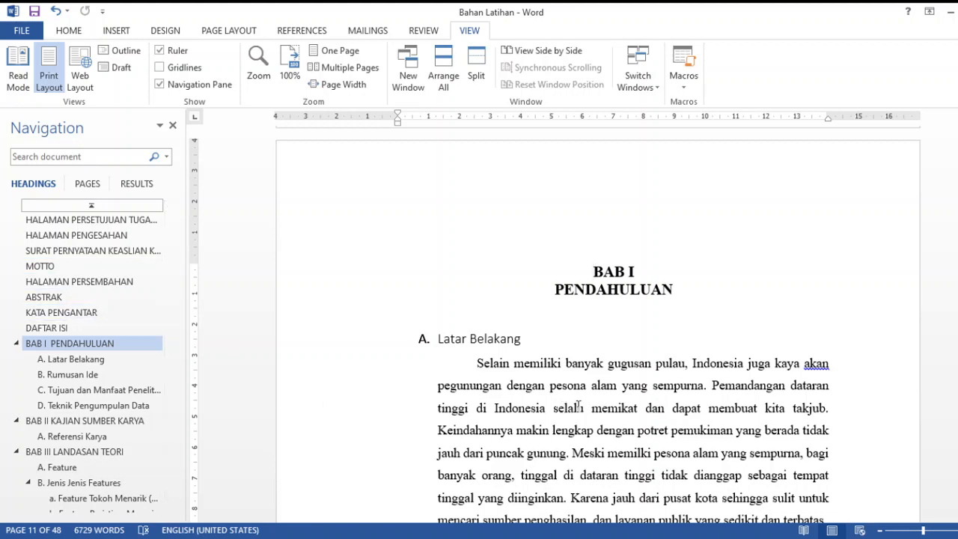
{"action": "scroll", "coordinate": [578, 405], "scroll_direction": "down", "scroll_amount": 10}
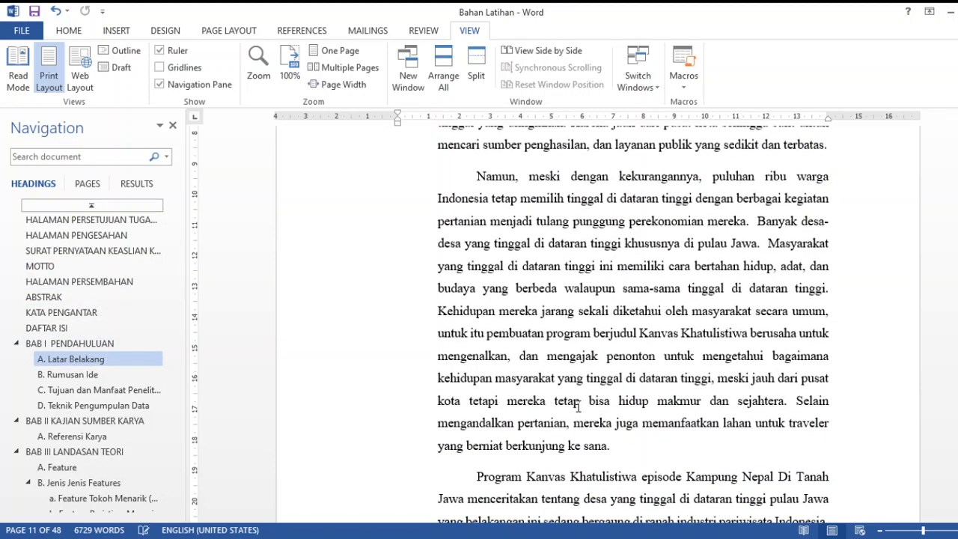
{"action": "scroll", "coordinate": [578, 407], "scroll_direction": "down", "scroll_amount": 5}
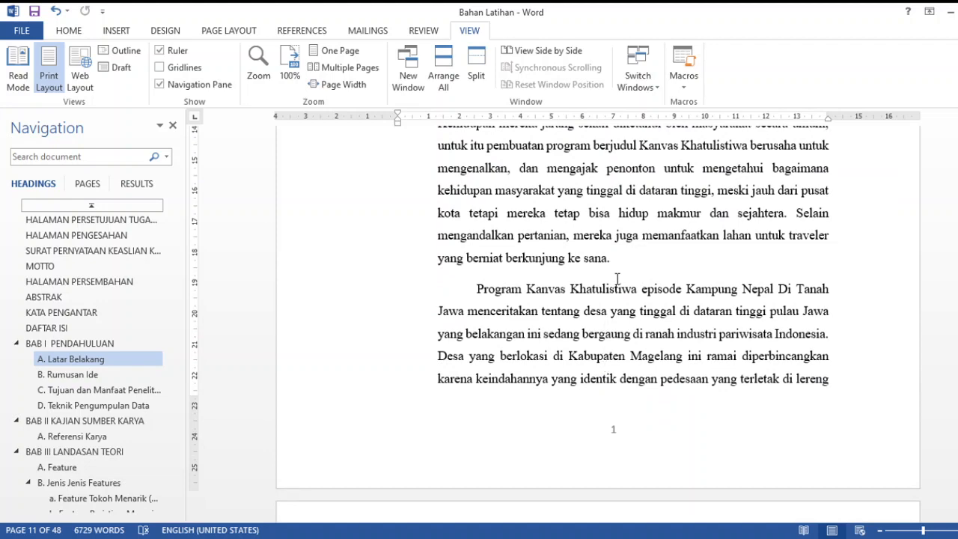
{"action": "scroll", "coordinate": [574, 288], "scroll_direction": "up", "scroll_amount": 4}
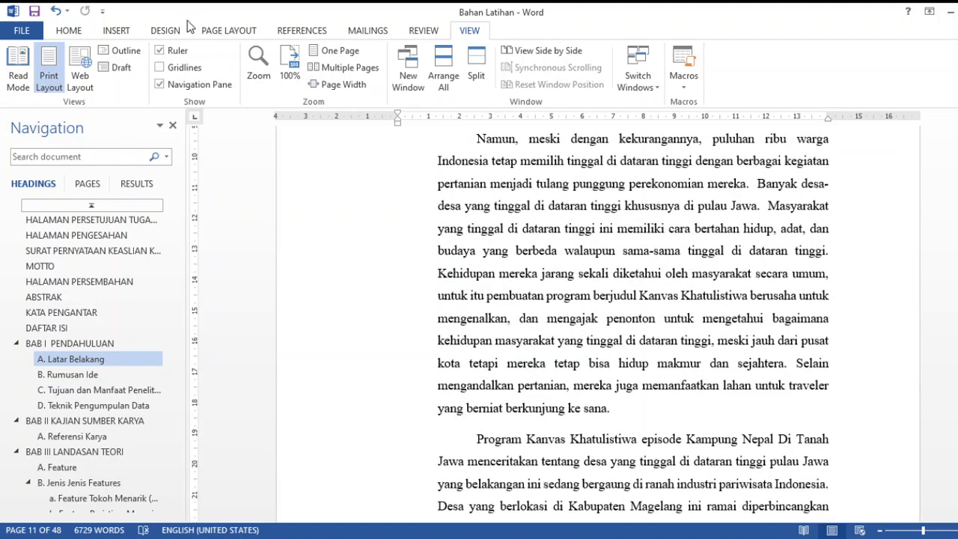
Insert a citation after "Menurut" in Latar Belakang for the 2021 source "Bagaimana cara menulis daftar pustaka", published by AKRB, Yogyakarta
{"action": "left_click", "coordinate": [303, 32]}
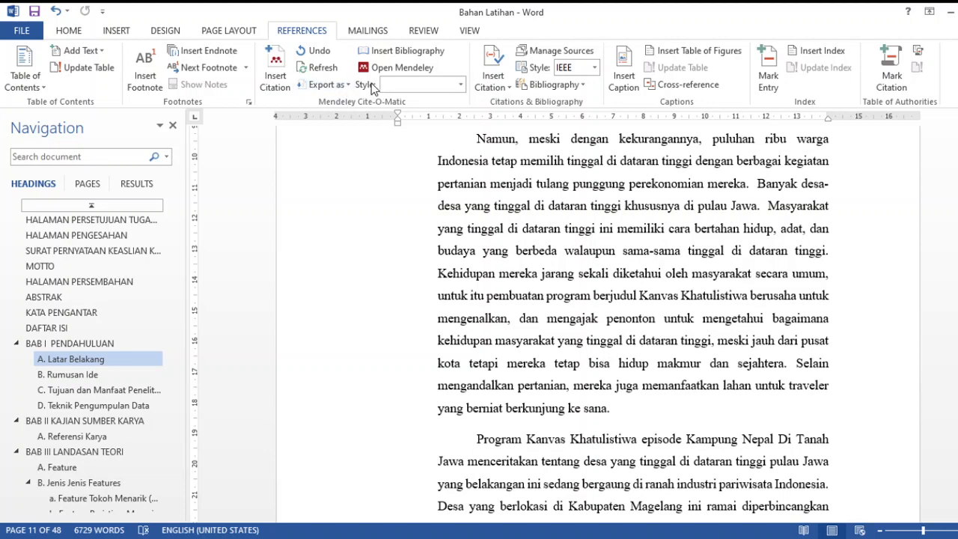
{"action": "left_click", "coordinate": [609, 408]}
{"action": "scroll", "coordinate": [580, 344], "scroll_direction": "up", "scroll_amount": 5}
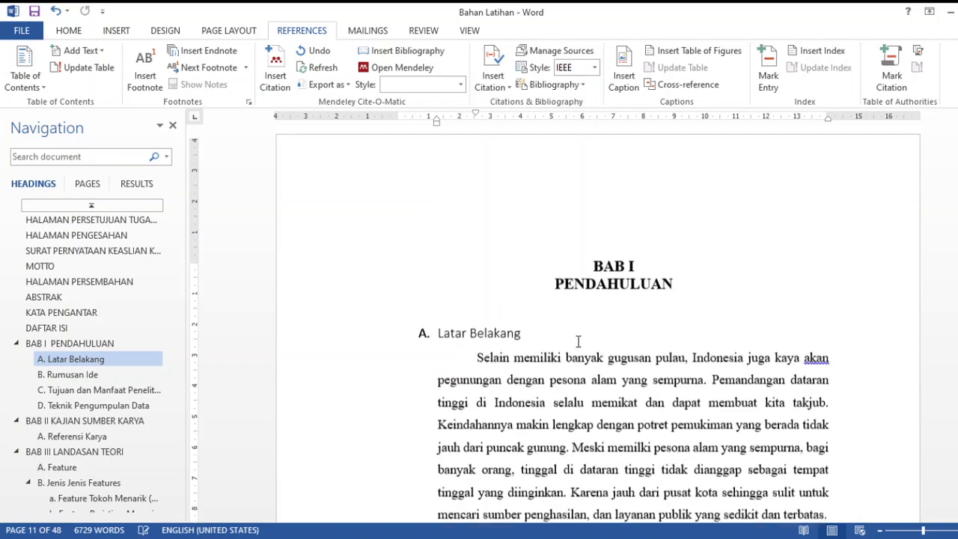
{"action": "scroll", "coordinate": [576, 337], "scroll_direction": "down", "scroll_amount": 4}
{"action": "scroll", "coordinate": [674, 330], "scroll_direction": "up", "scroll_amount": 3}
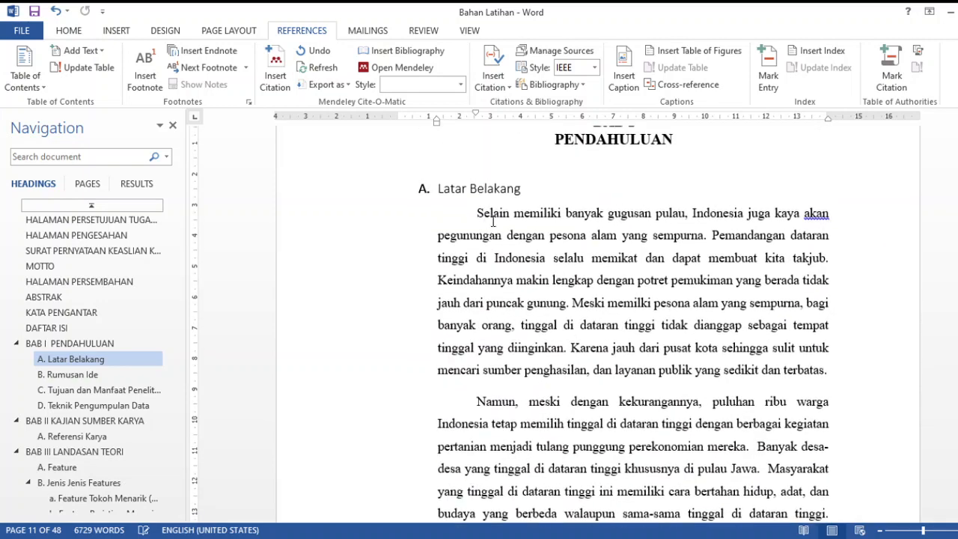
{"action": "scroll", "coordinate": [719, 360], "scroll_direction": "down", "scroll_amount": 12}
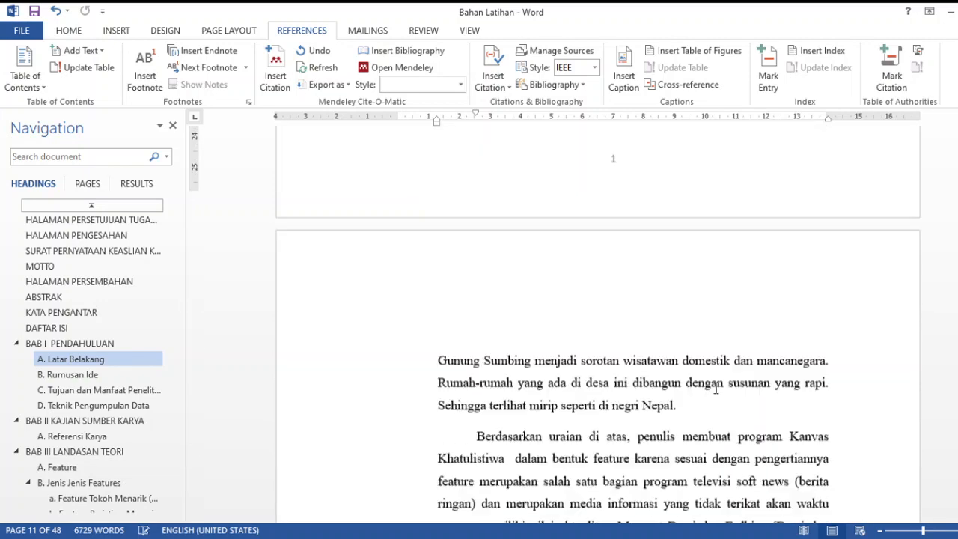
{"action": "scroll", "coordinate": [716, 388], "scroll_direction": "down", "scroll_amount": 1}
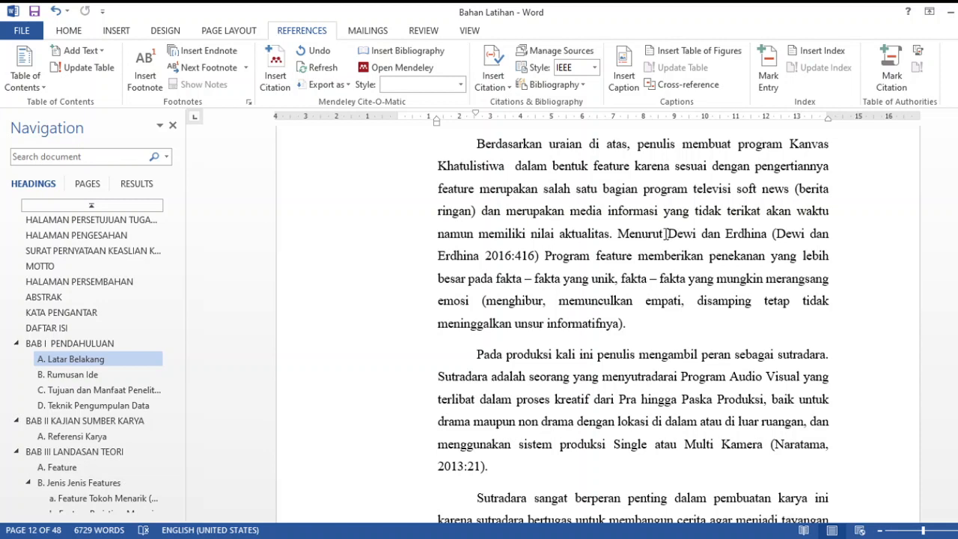
{"action": "left_click", "coordinate": [666, 233]}
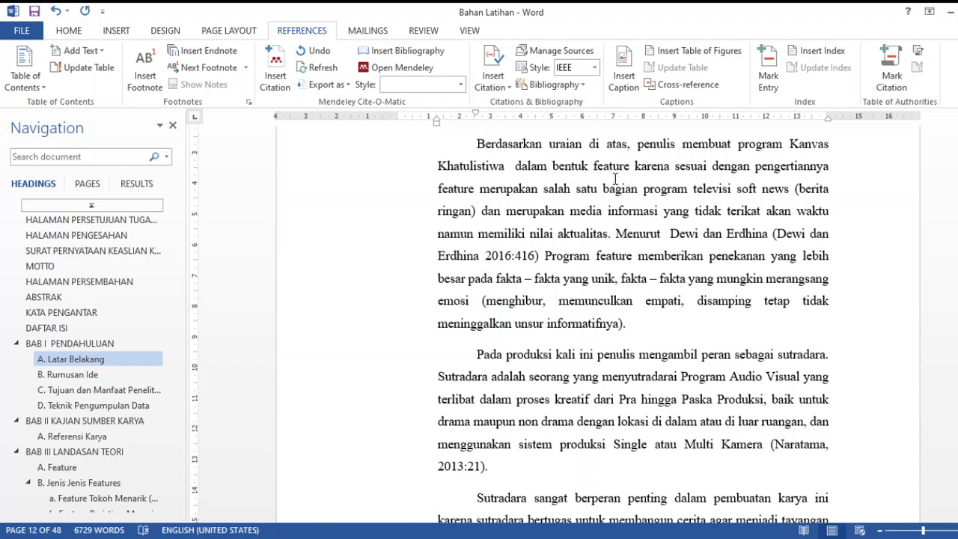
{"action": "left_click", "coordinate": [498, 87]}
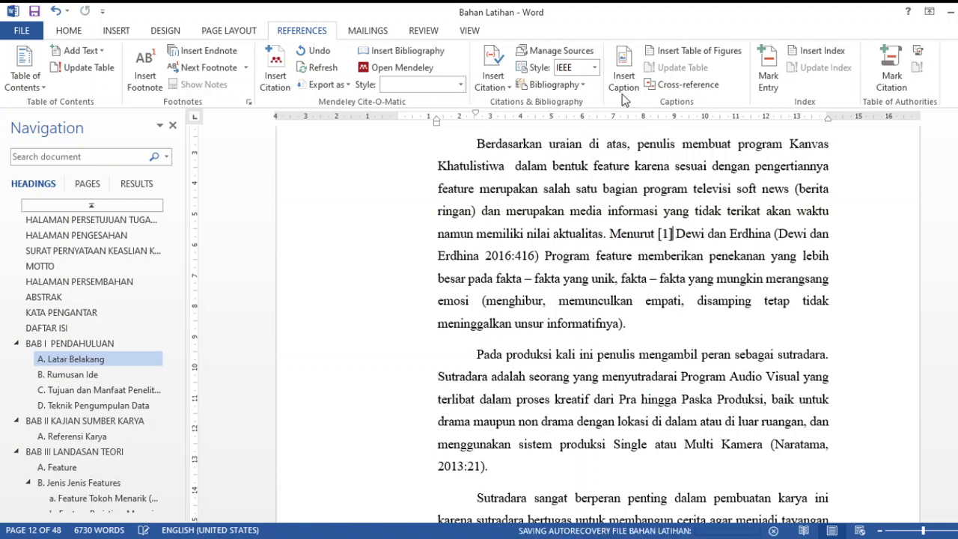
Set the citation style to APA, try Chicago for comparison, and switch back to APA
{"action": "left_click", "coordinate": [596, 68]}
{"action": "left_click", "coordinate": [587, 93]}
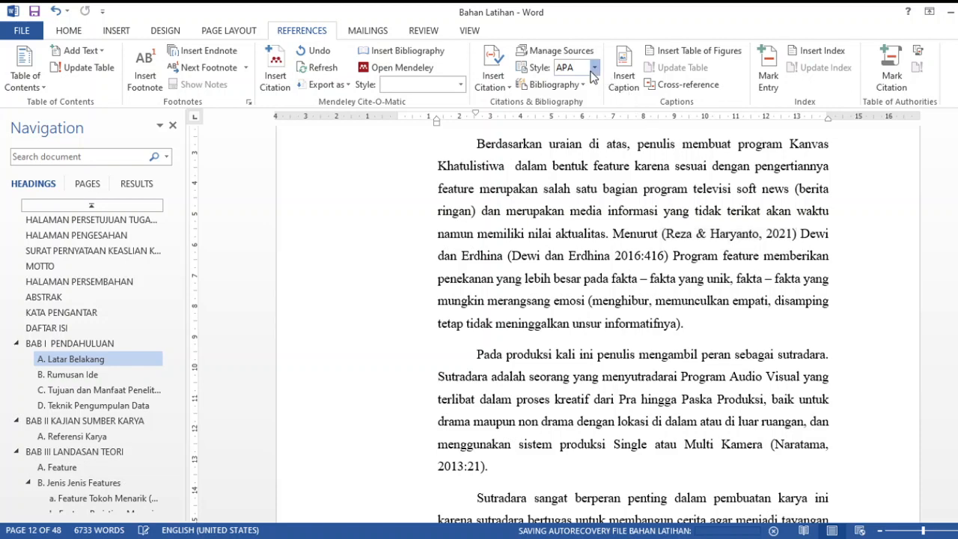
{"action": "left_click", "coordinate": [614, 130]}
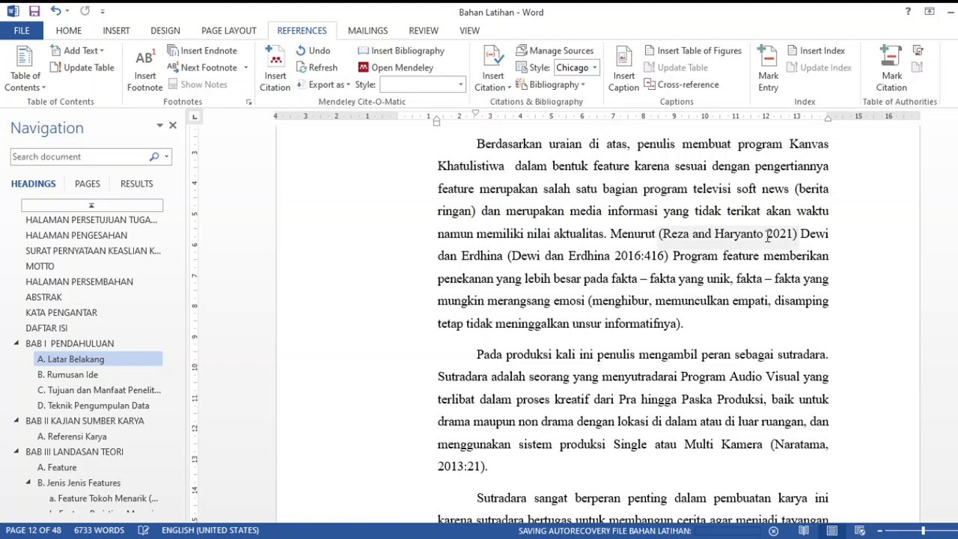
{"action": "left_click", "coordinate": [586, 71]}
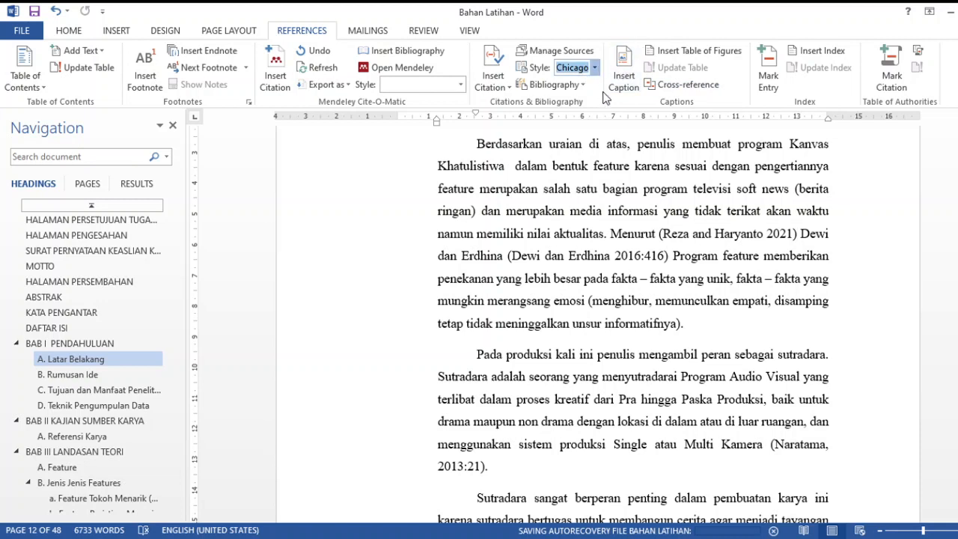
{"action": "key", "text": "Return"}
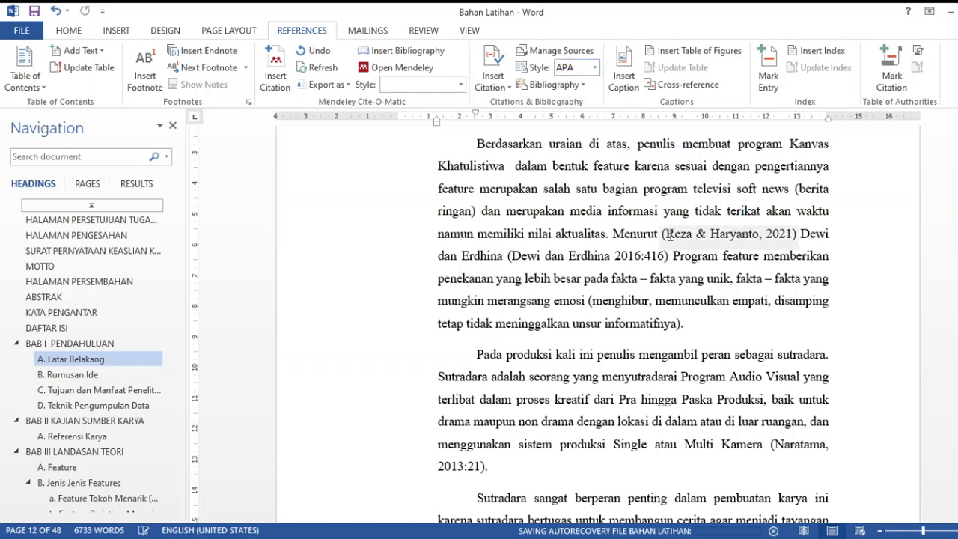
{"action": "left_click", "coordinate": [595, 69]}
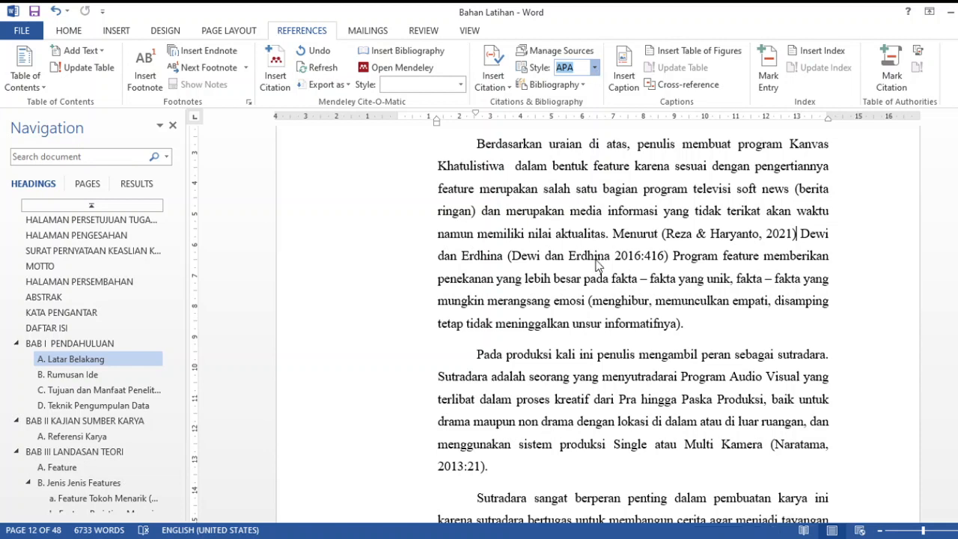
{"action": "left_click", "coordinate": [742, 338]}
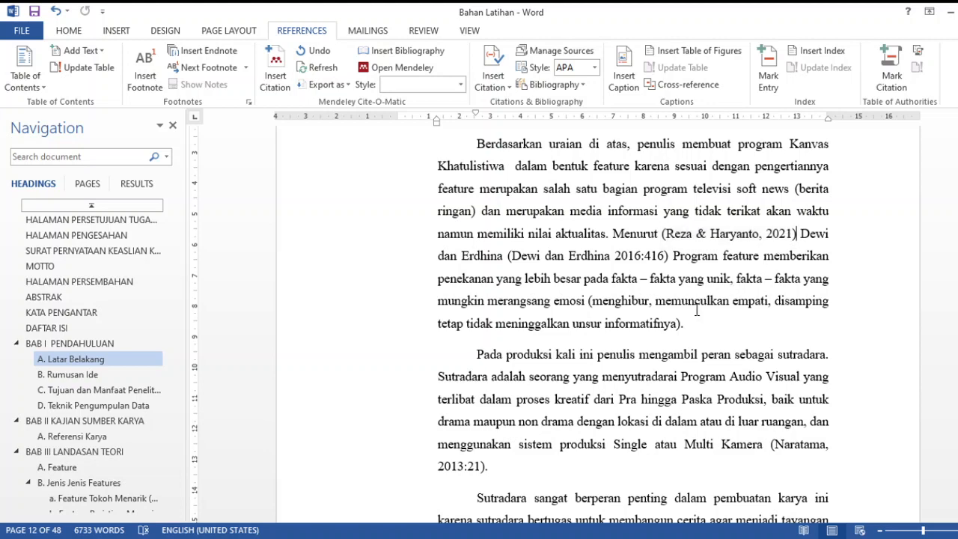
Add "mengutip dari" after "penulis sebagai sutradara" and insert a citation there for the 2019 source "Habis Terang Gak gelap", published by AKRB, Bantul
{"action": "scroll", "coordinate": [684, 327], "scroll_direction": "down", "scroll_amount": 5}
{"action": "scroll", "coordinate": [684, 328], "scroll_direction": "down", "scroll_amount": 3}
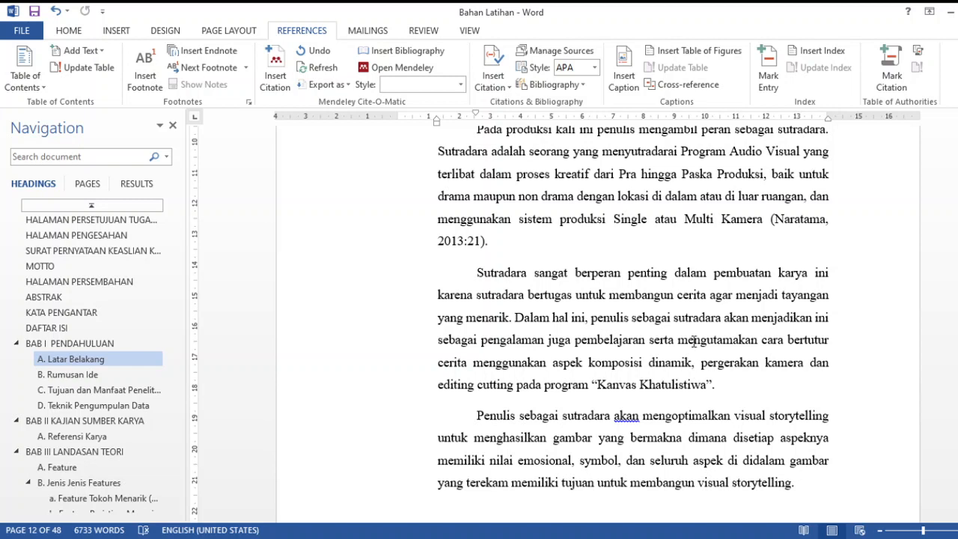
{"action": "left_click", "coordinate": [723, 317]}
{"action": "type", "text": "mengguti"}
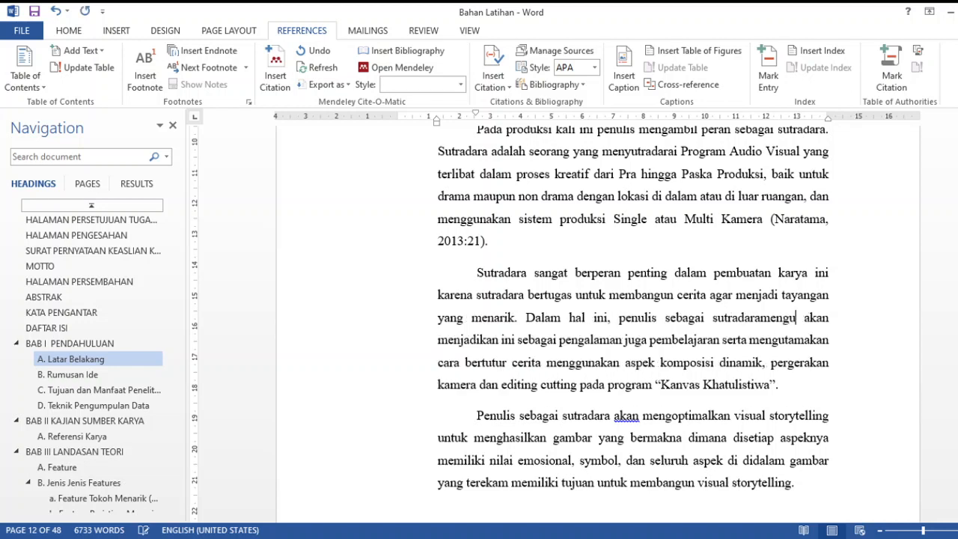
{"action": "key", "text": "BackSpace"}
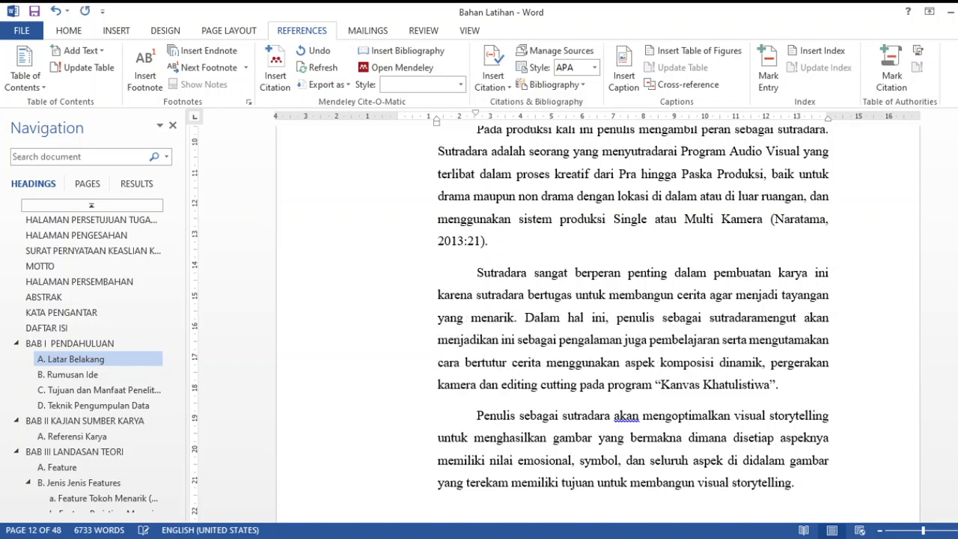
{"action": "type", "text": "ipdari"}
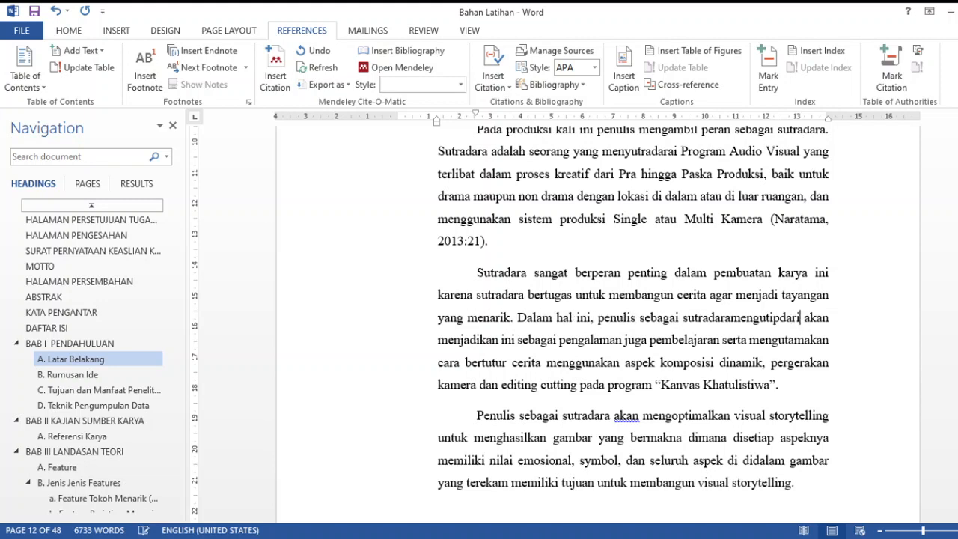
{"action": "key", "text": "Left"}
{"action": "key", "text": "Left"}
{"action": "key", "text": "Left"}
{"action": "key", "text": "Left"}
{"action": "key", "text": "Left"}
{"action": "key", "text": "Left"}
{"action": "key", "text": "Left"}
{"action": "key", "text": "Left"}
{"action": "key", "text": "Left"}
{"action": "key", "text": "Left"}
{"action": "key", "text": "Left"}
{"action": "key", "text": "Left"}
{"action": "key", "text": "Left"}
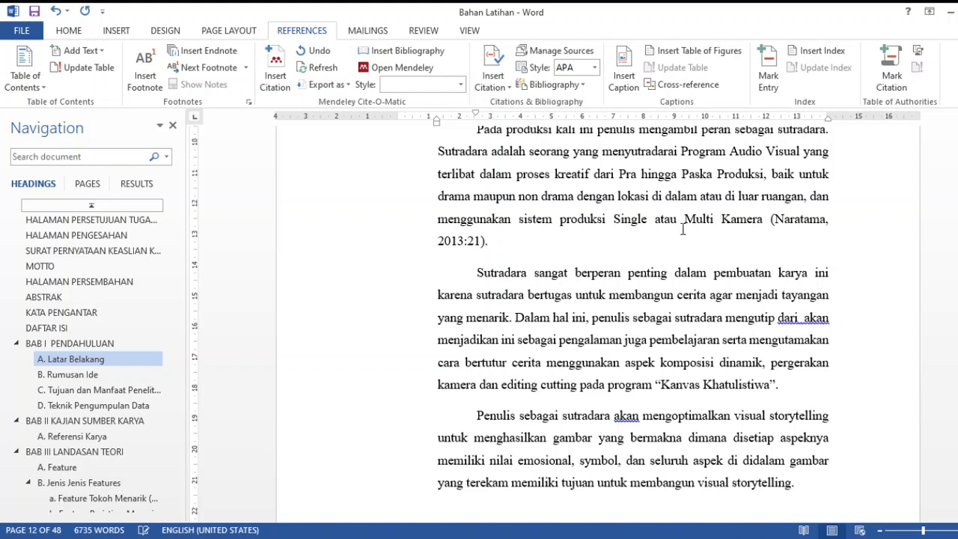
{"action": "left_click", "coordinate": [505, 84]}
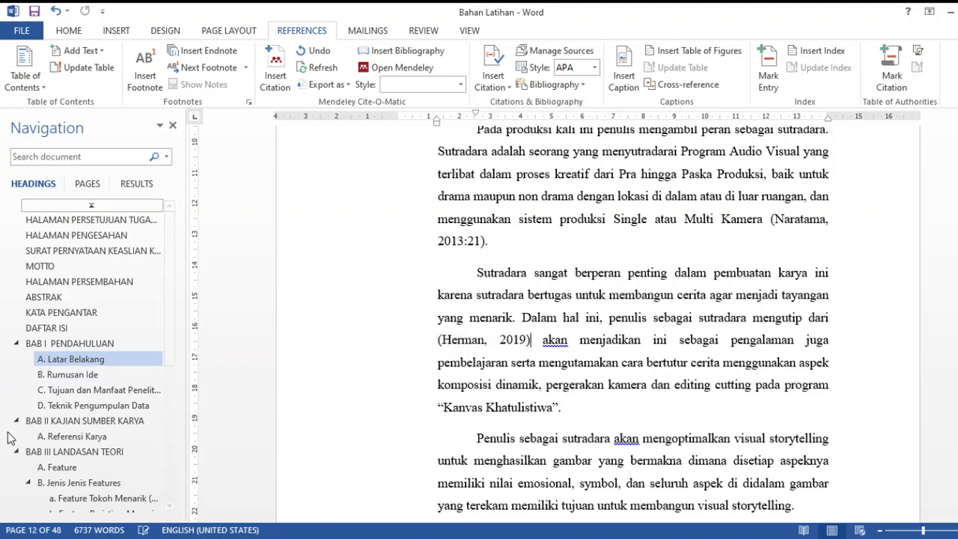
Insert an automatic bibliography of the cited sources below the DAFTAR PUSTAKA heading
{"action": "scroll", "coordinate": [82, 359], "scroll_direction": "down", "scroll_amount": 4}
{"action": "scroll", "coordinate": [79, 363], "scroll_direction": "down", "scroll_amount": 2}
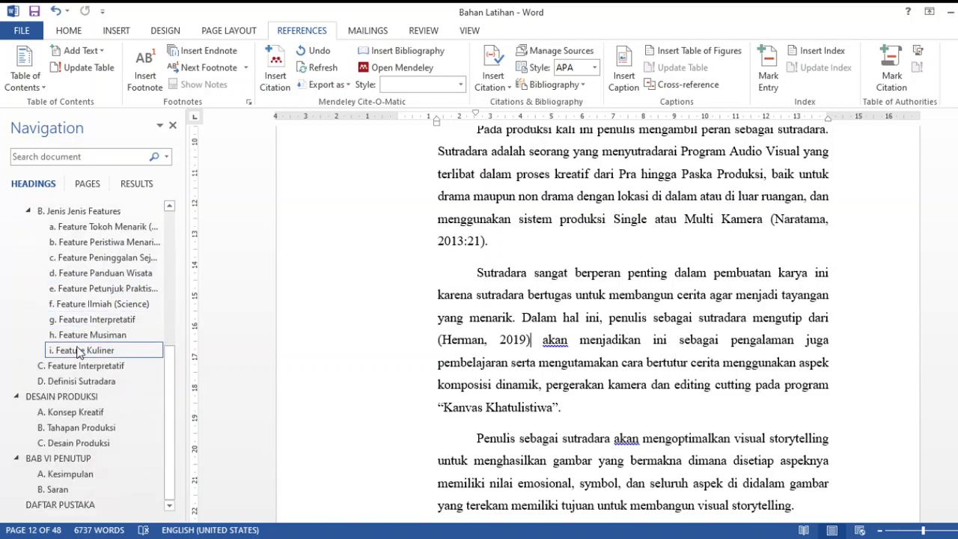
{"action": "left_click", "coordinate": [75, 506]}
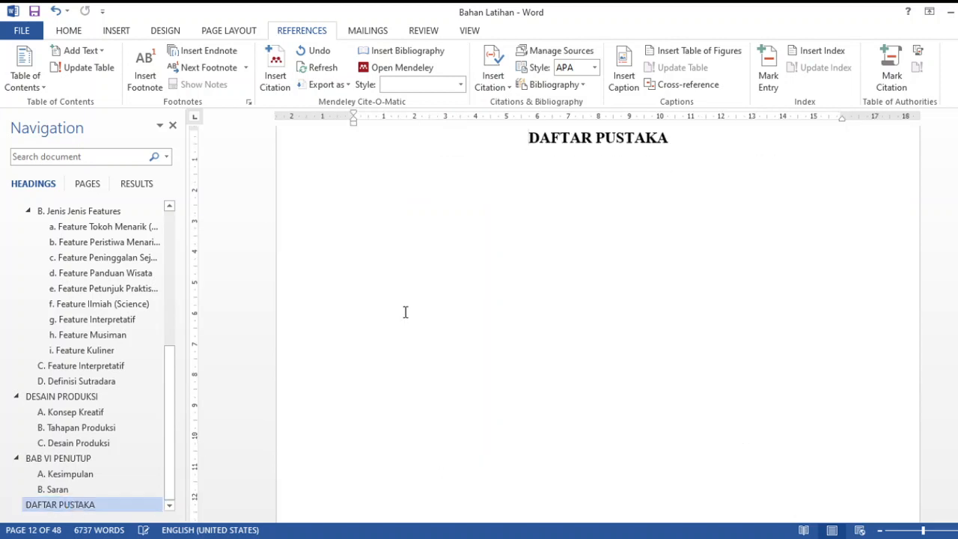
{"action": "left_click", "coordinate": [702, 135]}
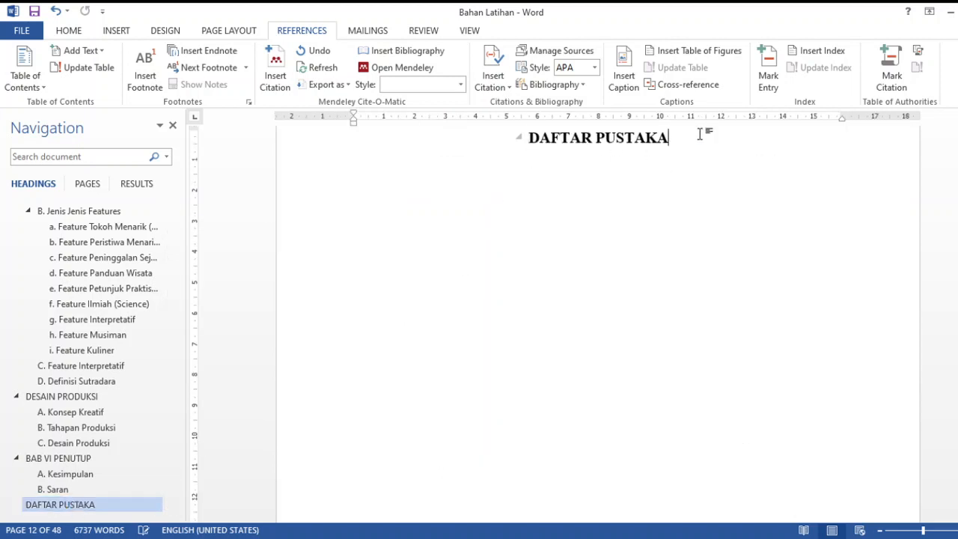
{"action": "key", "text": "Return"}
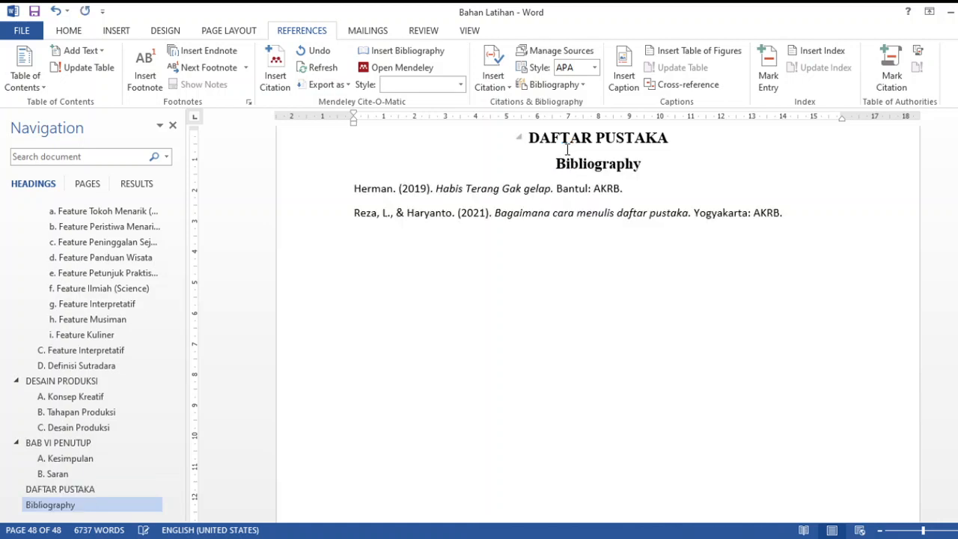
Remove the "Bibliography" title above the source list so that only the DAFTAR PUSTAKA heading remains
{"action": "double_click", "coordinate": [572, 164]}
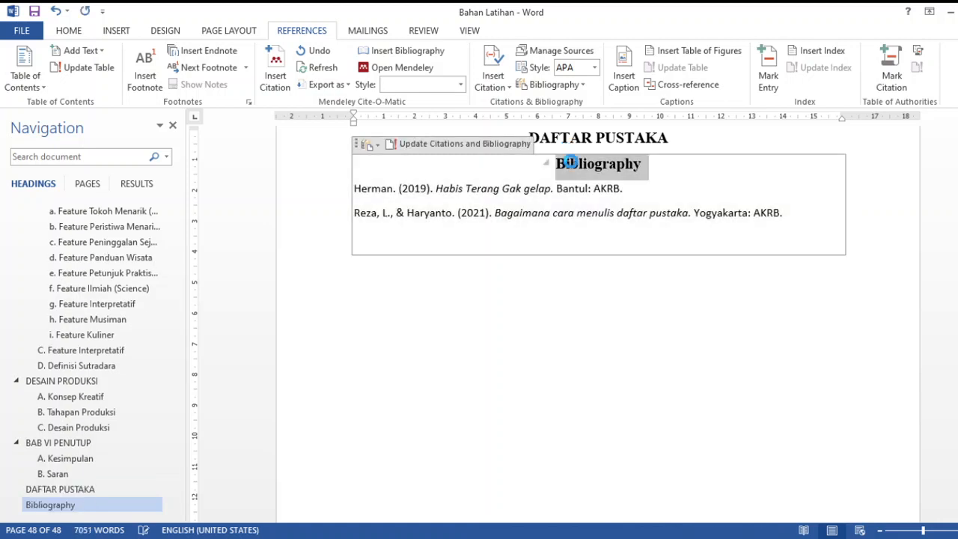
{"action": "key", "text": "Delete"}
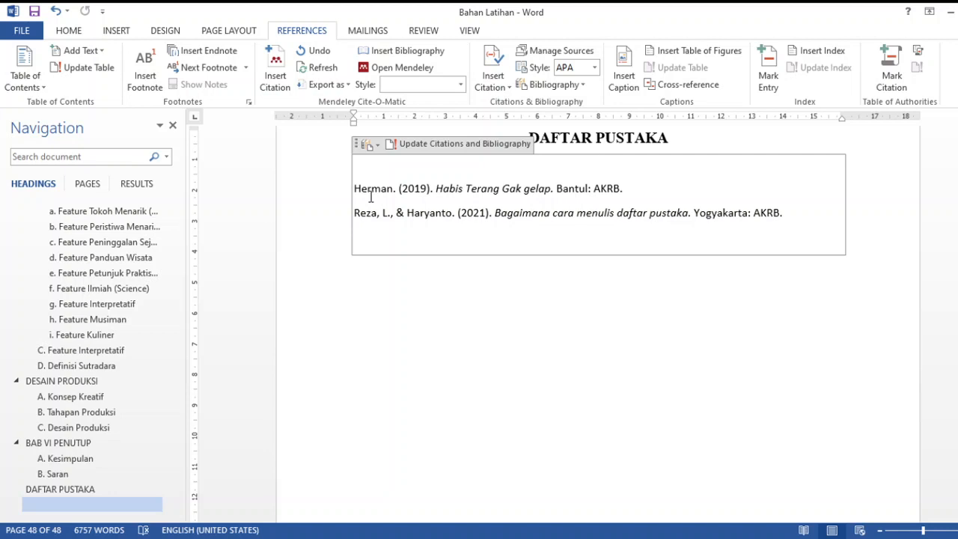
Insert a citation for a new 2018 source after "Ikut berkontribusi" in item b under Tujuan, in section Tujuan dan Manfaat Penelitian
{"action": "scroll", "coordinate": [69, 336], "scroll_direction": "up", "scroll_amount": 6}
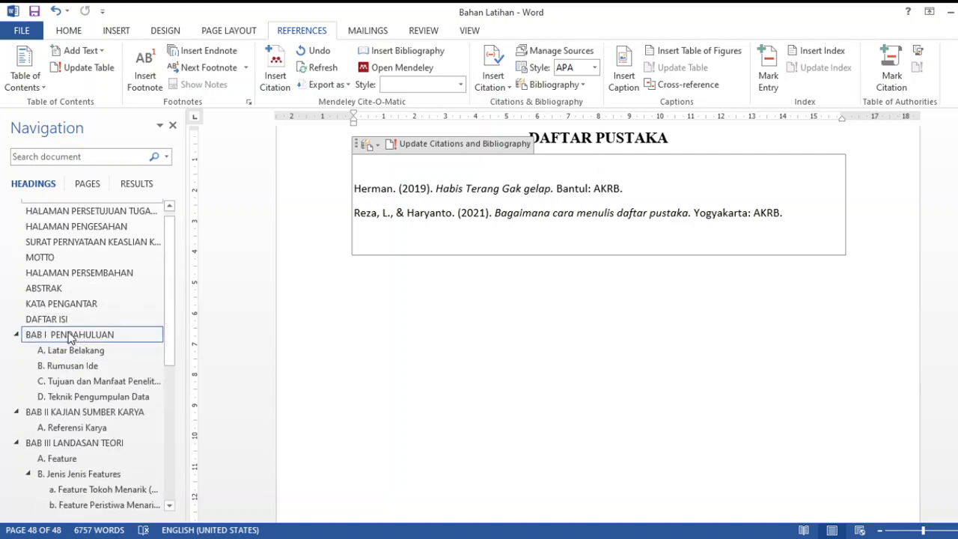
{"action": "left_click", "coordinate": [97, 390]}
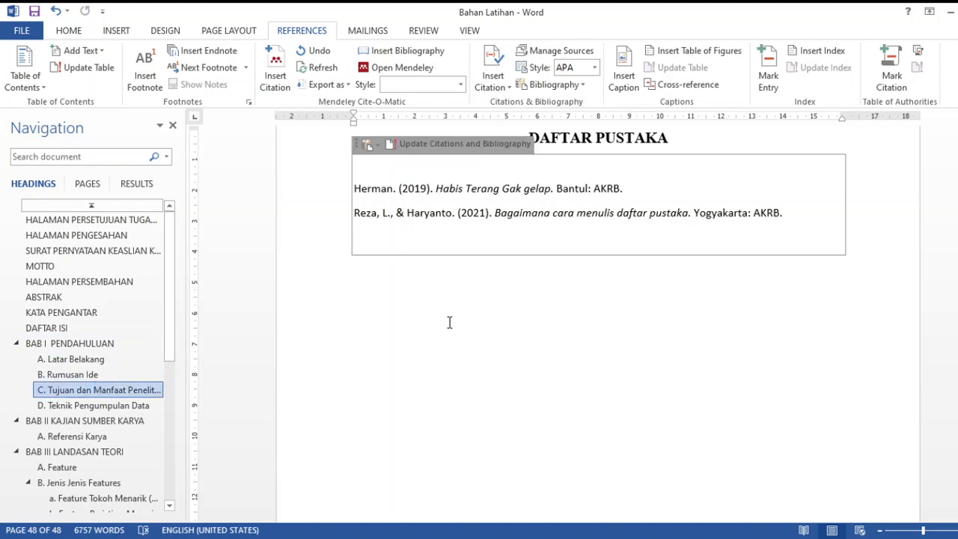
{"action": "left_click", "coordinate": [575, 274]}
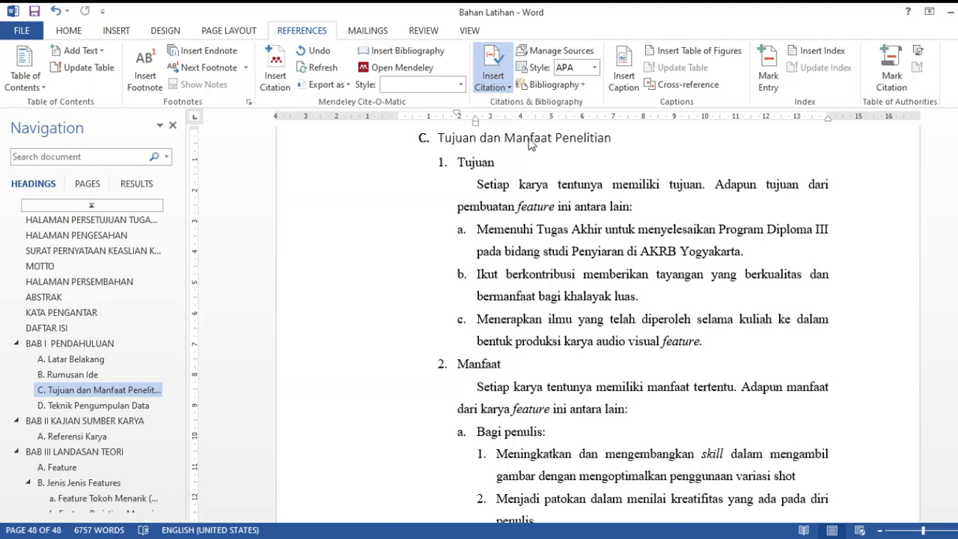
{"action": "left_click", "coordinate": [534, 183]}
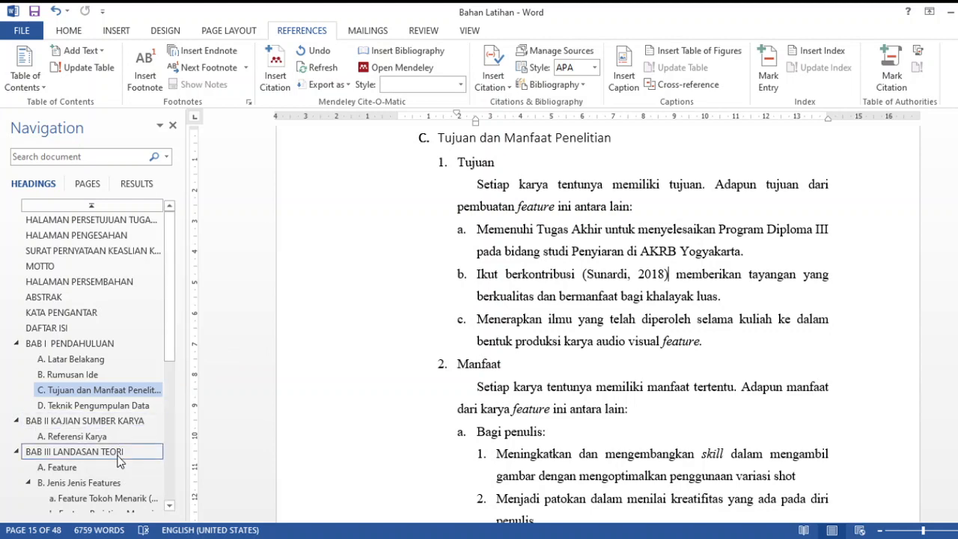
Update the automatic bibliography under DAFTAR PUSTAKA to include the newly cited 2018 source
{"action": "scroll", "coordinate": [118, 462], "scroll_direction": "down", "scroll_amount": 6}
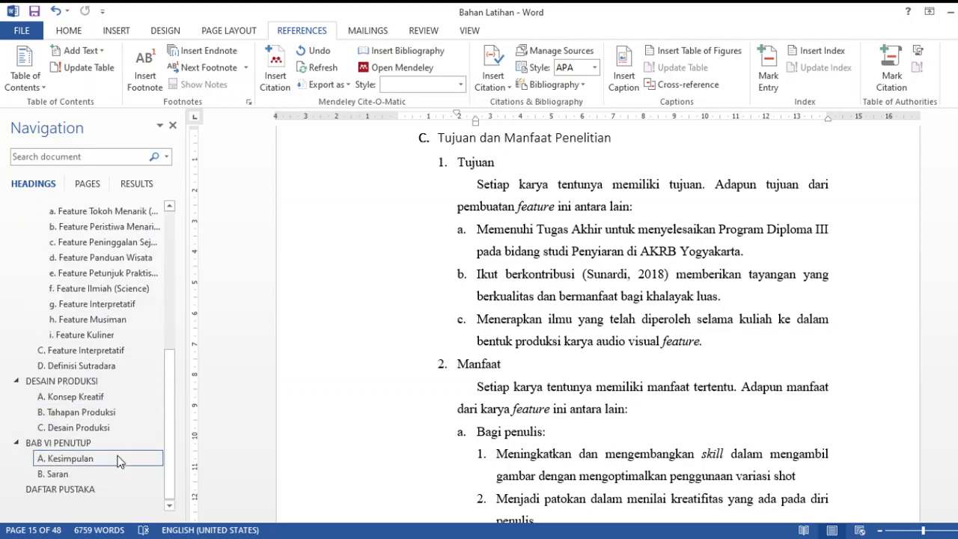
{"action": "left_click", "coordinate": [98, 490]}
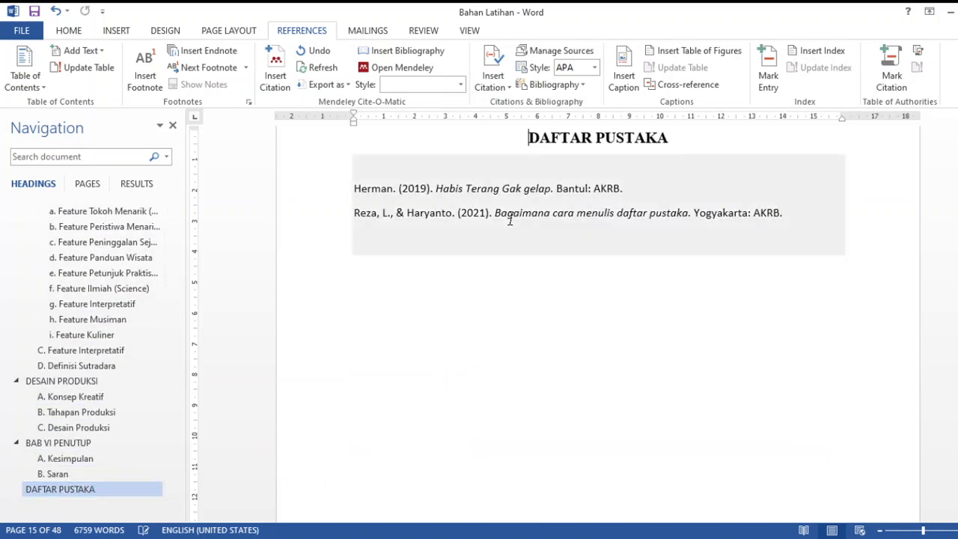
{"action": "left_click", "coordinate": [510, 216]}
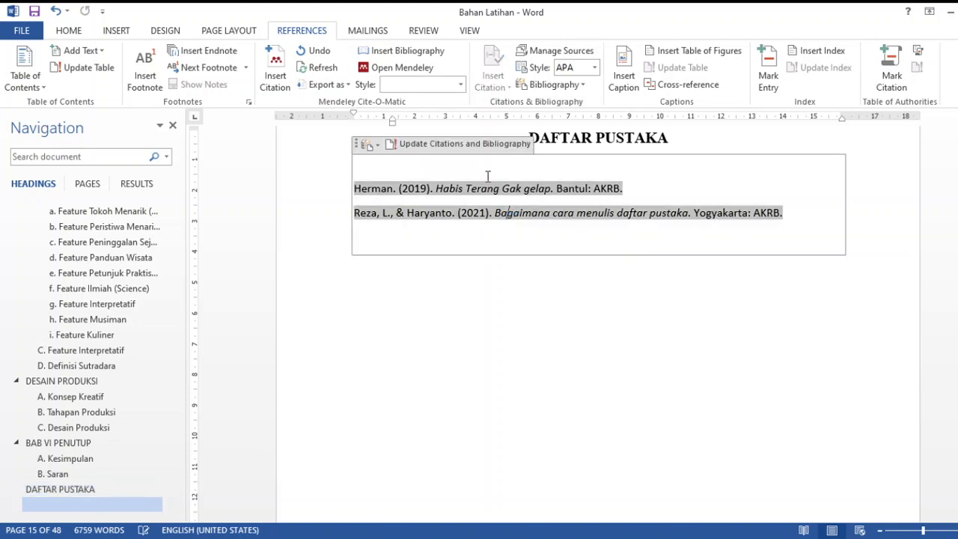
{"action": "left_click", "coordinate": [454, 144]}
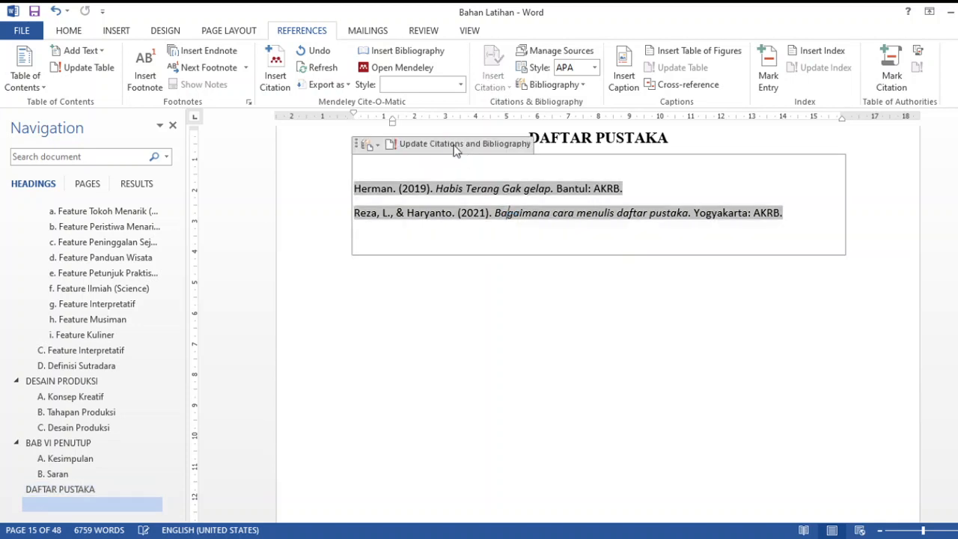